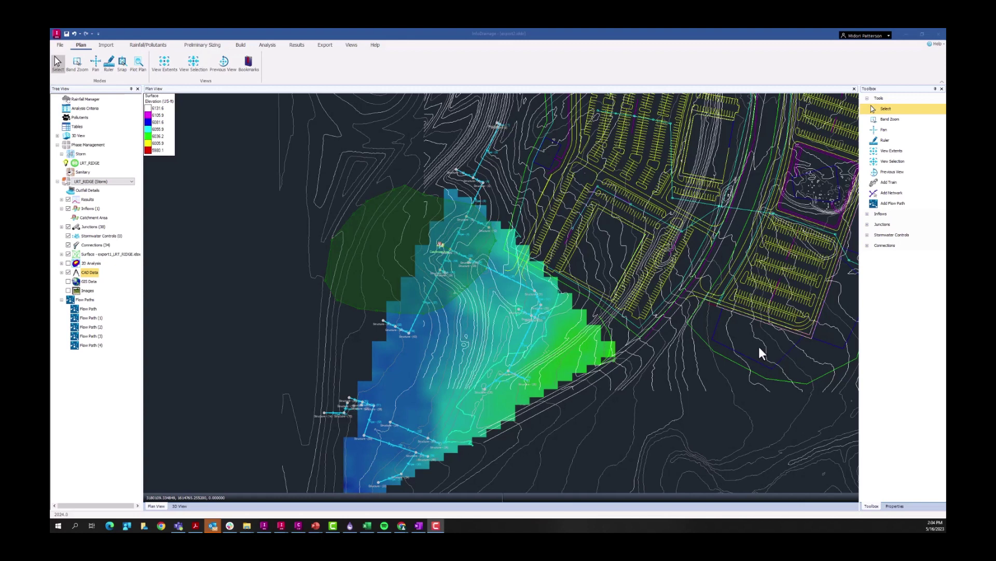
# Step: Select a pipe connection and pan and zoom the plan to show the whole site and road
pyautogui.click(507, 280)
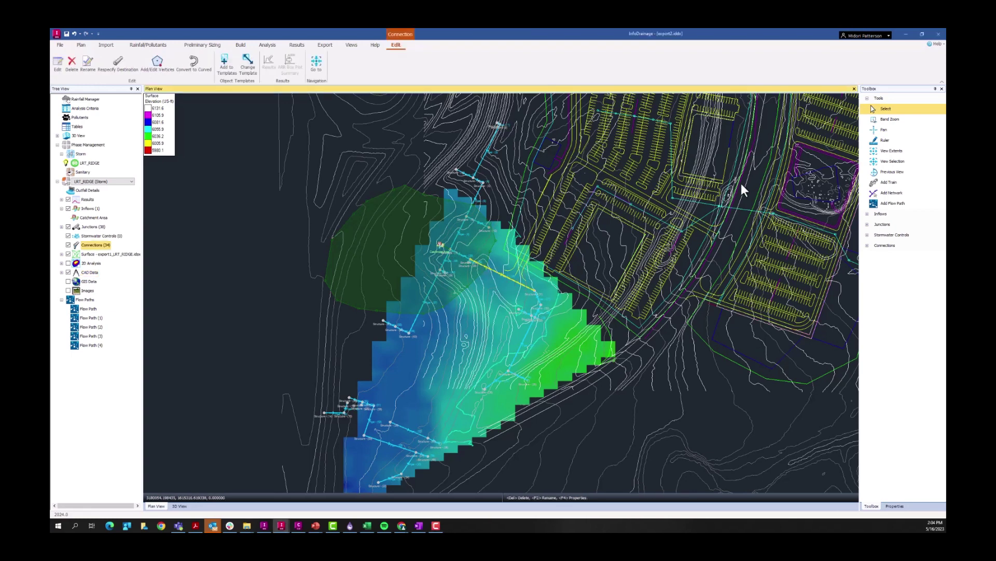
pyautogui.moveTo(741, 182); pyautogui.dragTo(700, 199)
pyautogui.scroll(-3, 612, 267)
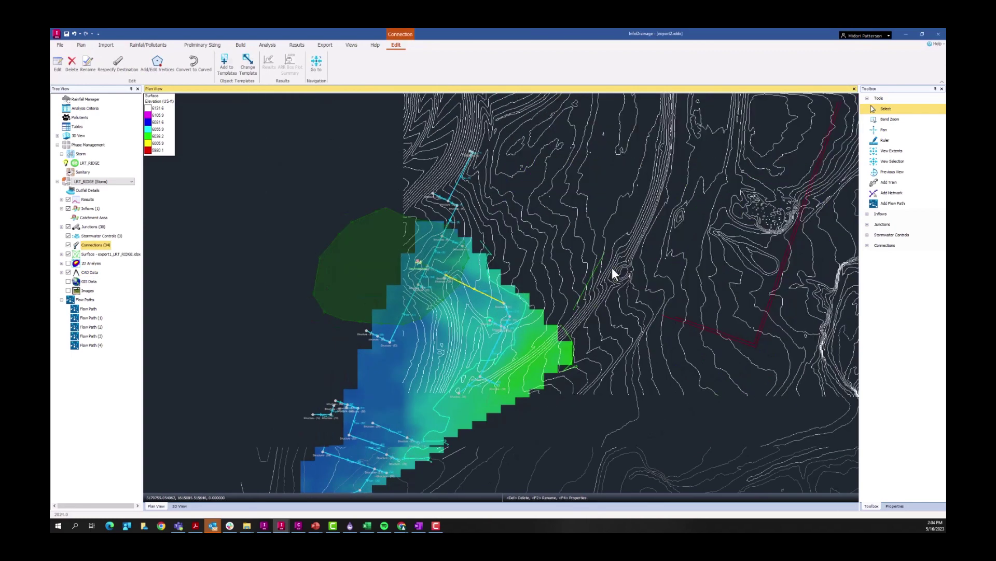
pyautogui.scroll(-2, 638, 147)
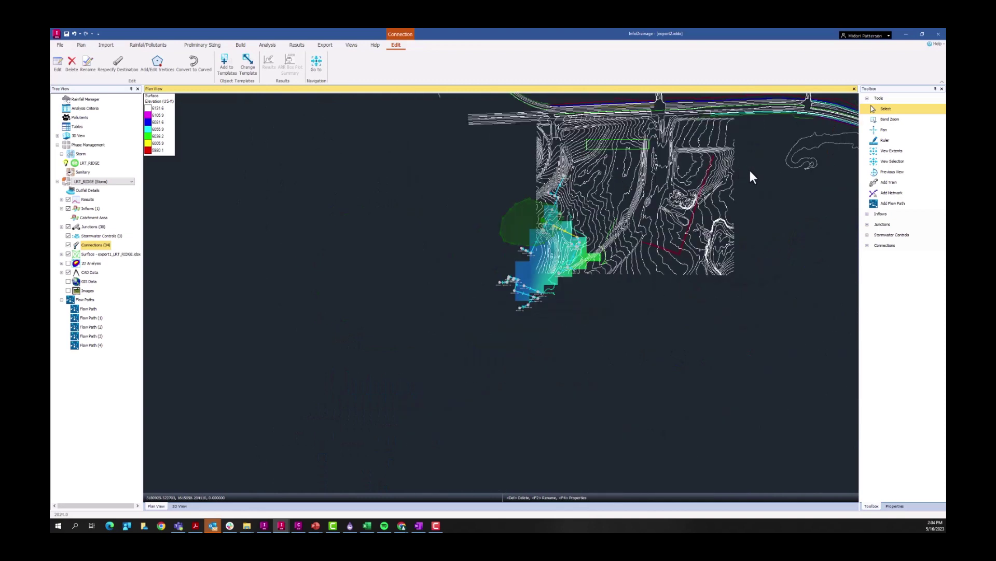
pyautogui.moveTo(749, 178); pyautogui.dragTo(509, 313)
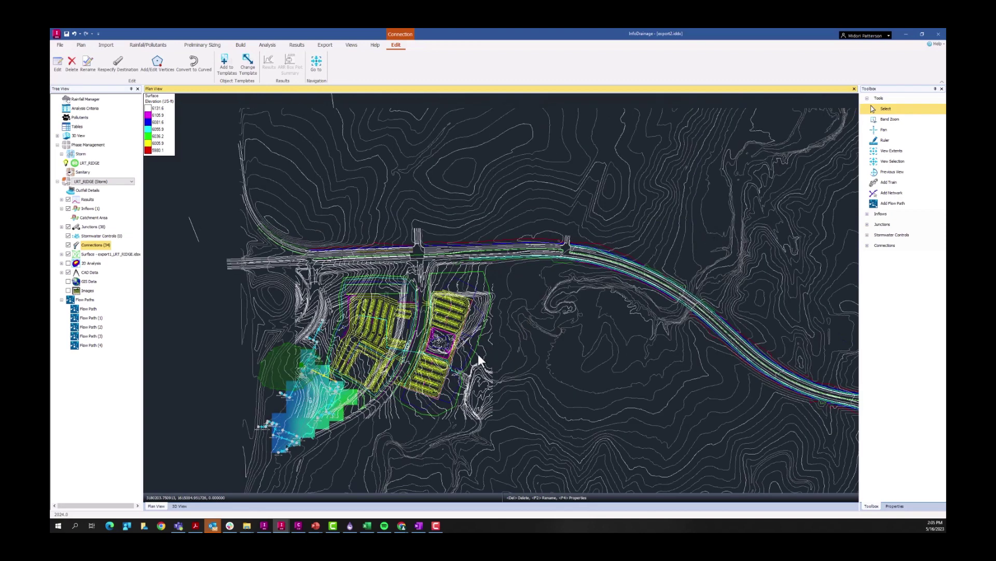
pyautogui.scroll(5, 398, 363)
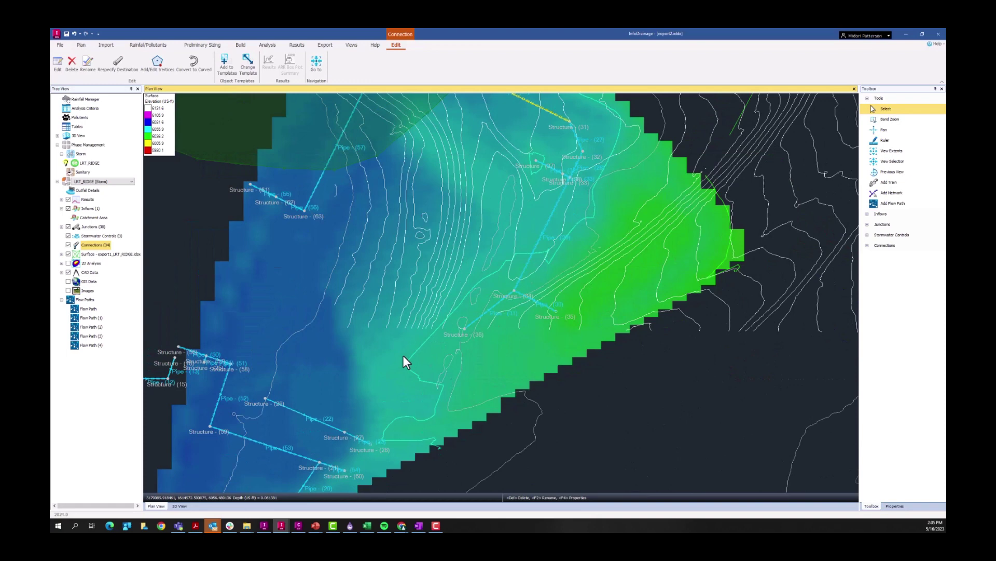
pyautogui.scroll(-1, 519, 202)
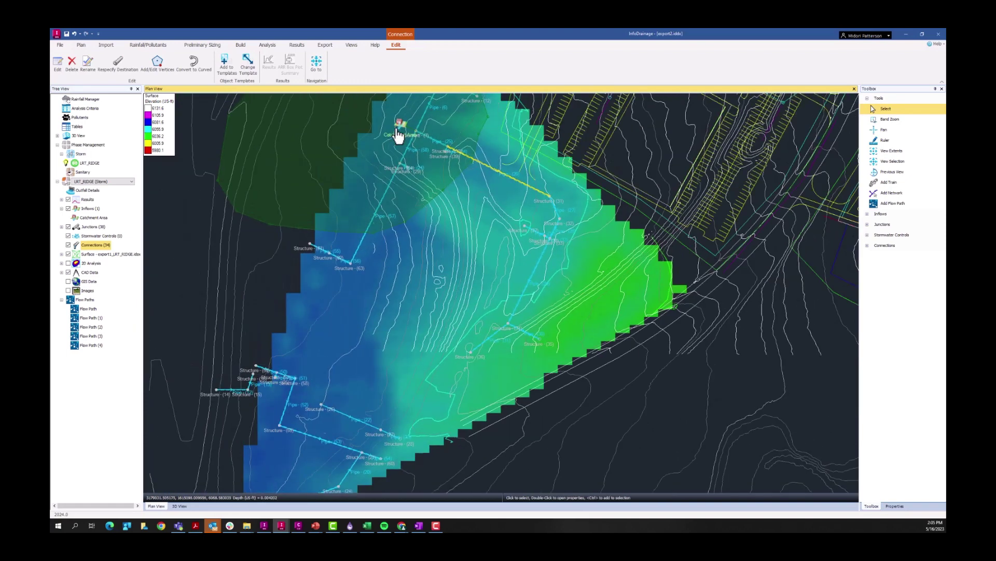
# Step: Add a NOAA design storm in the Rainfall Manager using the site's latitude and longitude
pyautogui.click(148, 44)
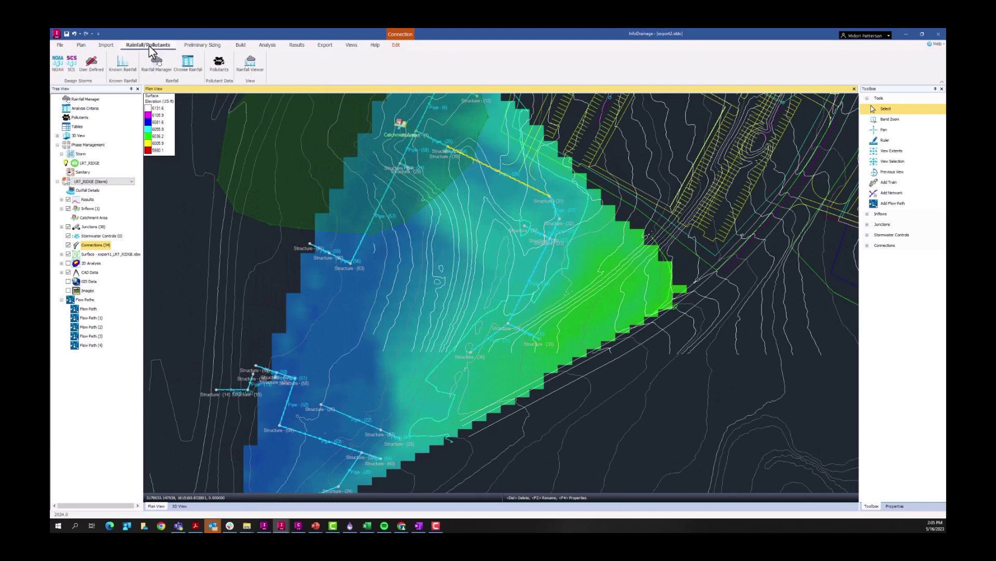
pyautogui.click(149, 66)
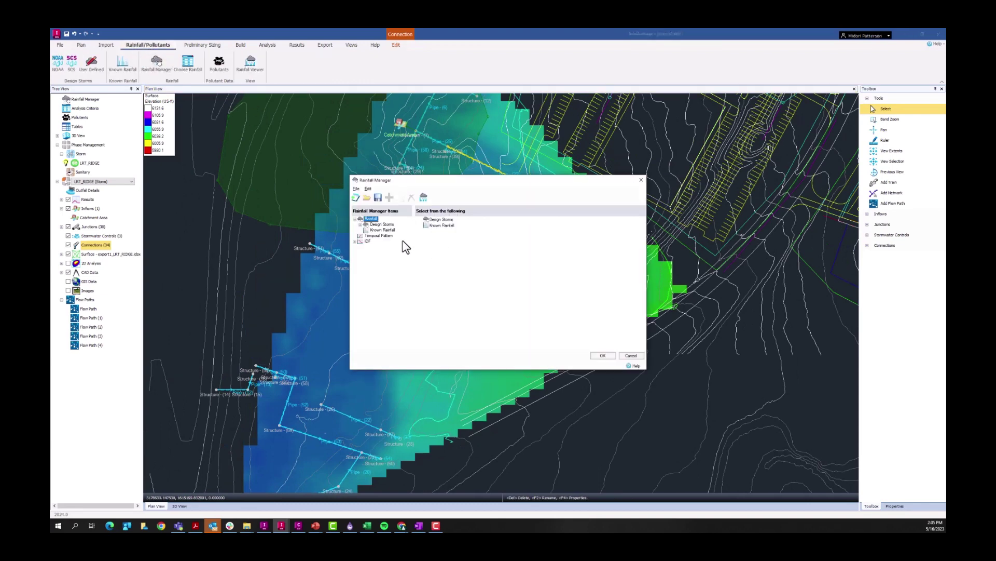
pyautogui.click(370, 230)
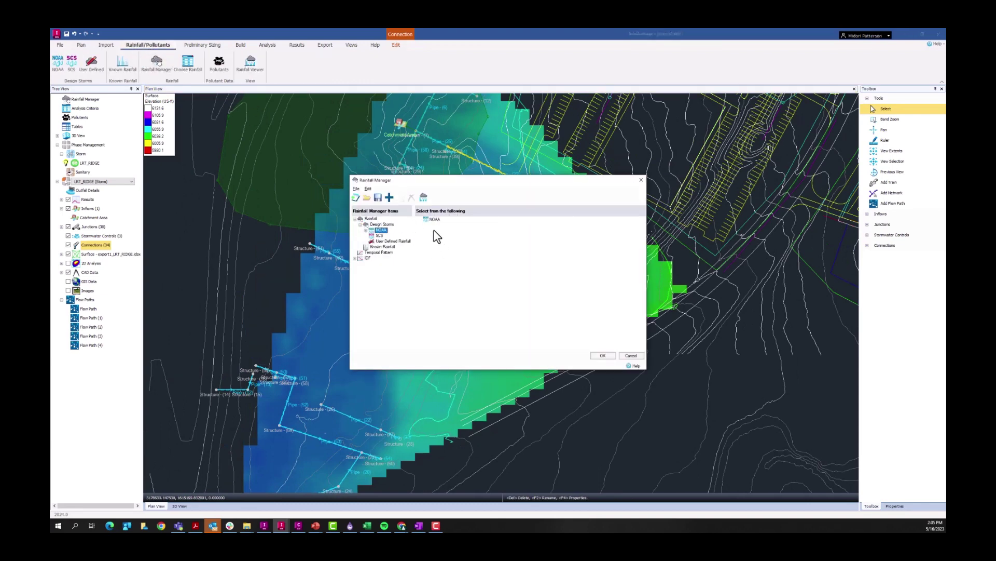
pyautogui.doubleClick(371, 232)
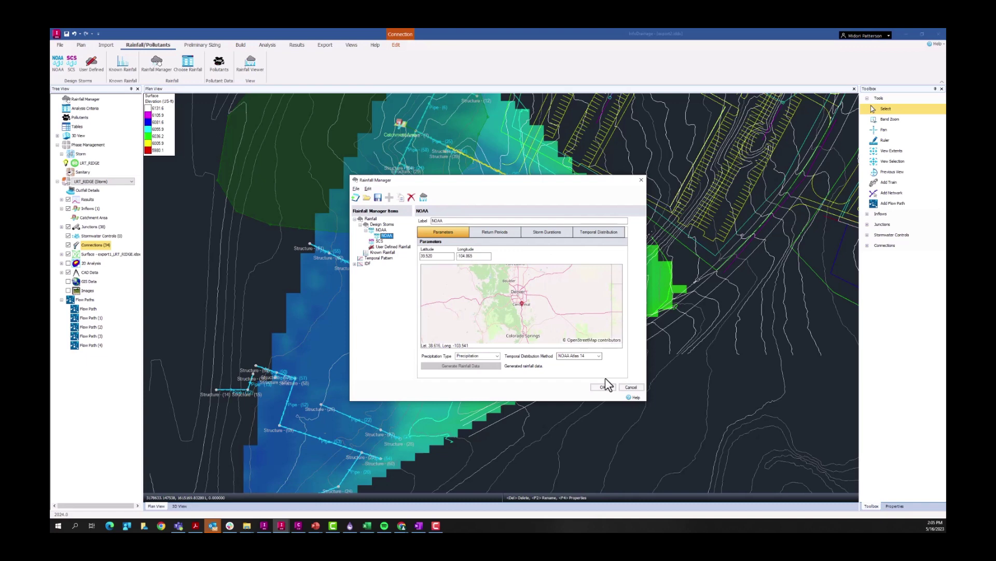
pyautogui.click(630, 387)
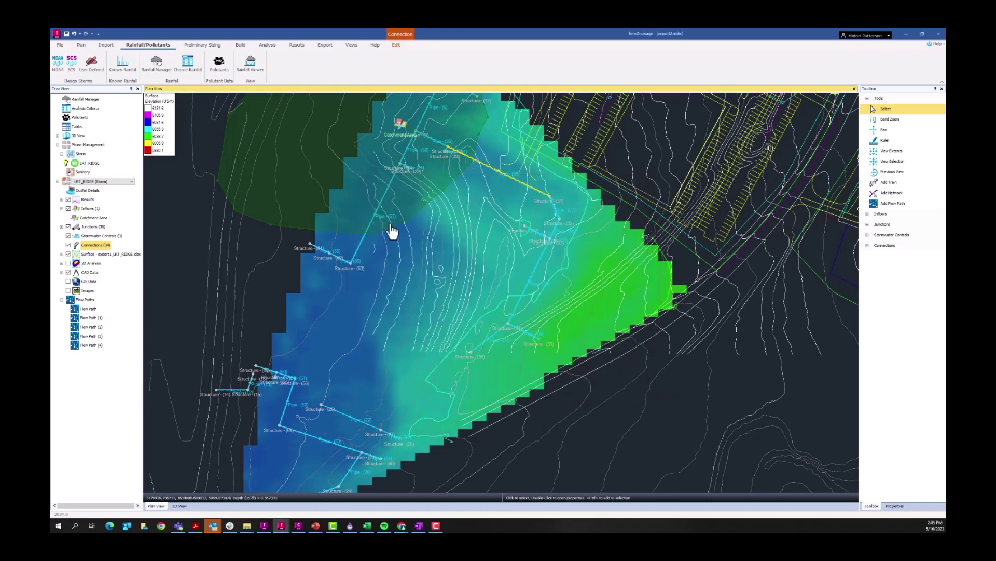
pyautogui.scroll(-4, 467, 236)
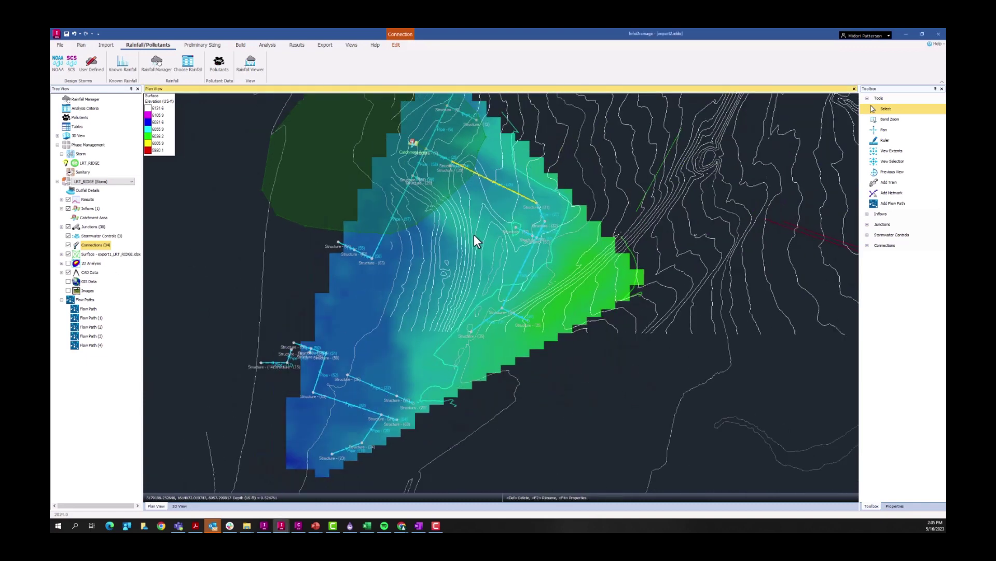
pyautogui.click(90, 317)
pyautogui.rightClick(90, 317)
pyautogui.click(114, 368)
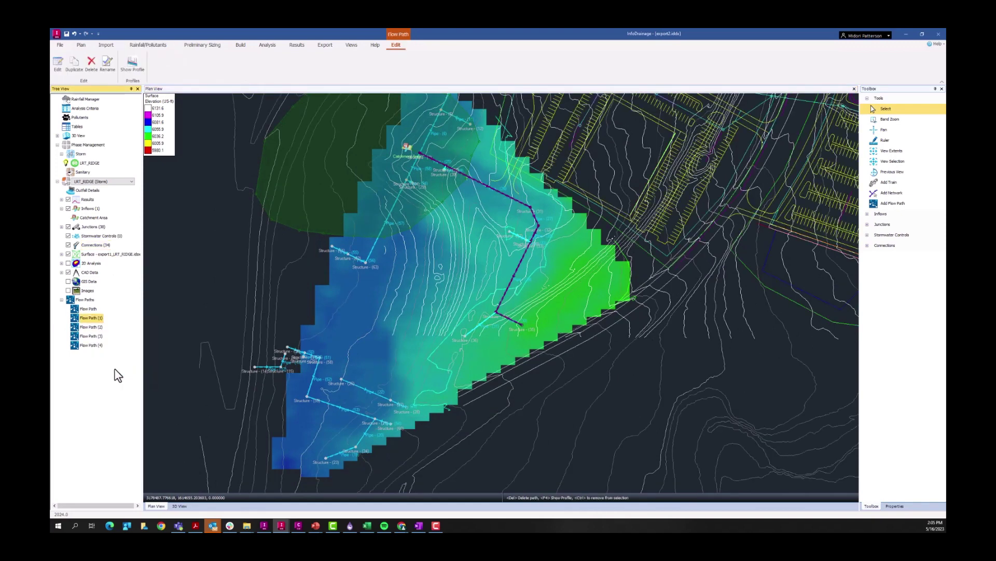
pyautogui.click(659, 173)
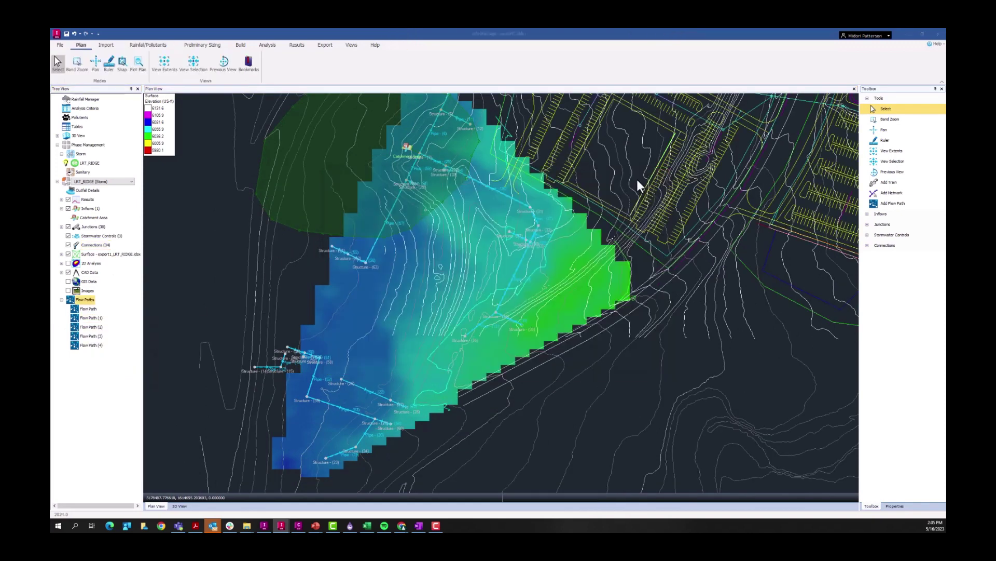
pyautogui.rightClick(90, 318)
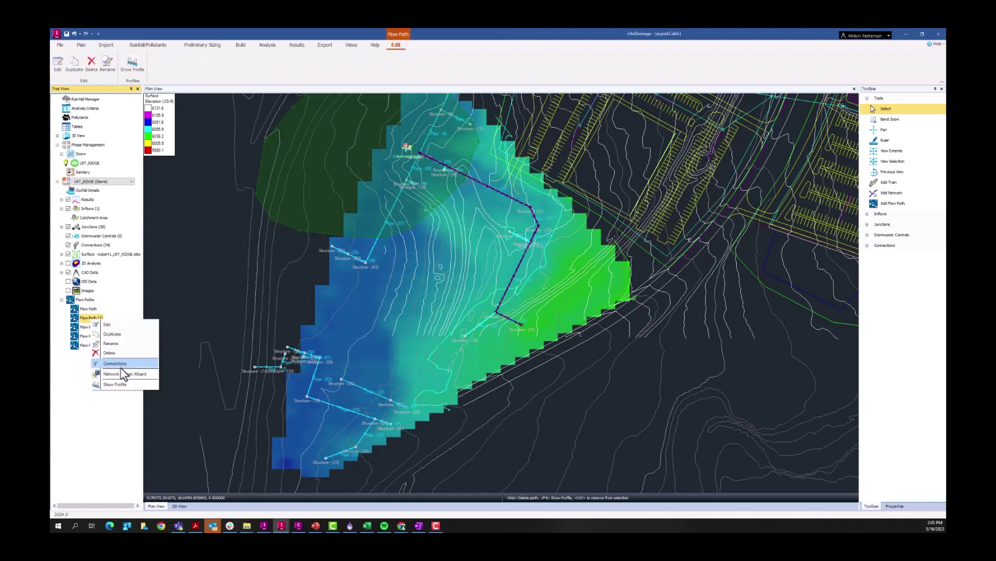
pyautogui.click(117, 384)
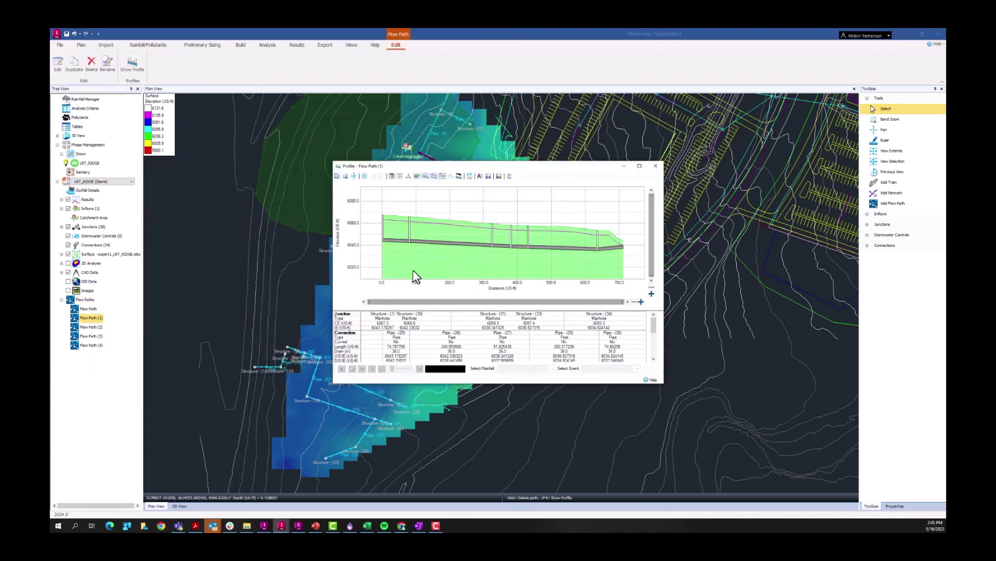
pyautogui.moveTo(470, 251)
pyautogui.moveTo(565, 383); pyautogui.dragTo(579, 428)
pyautogui.moveTo(610, 281)
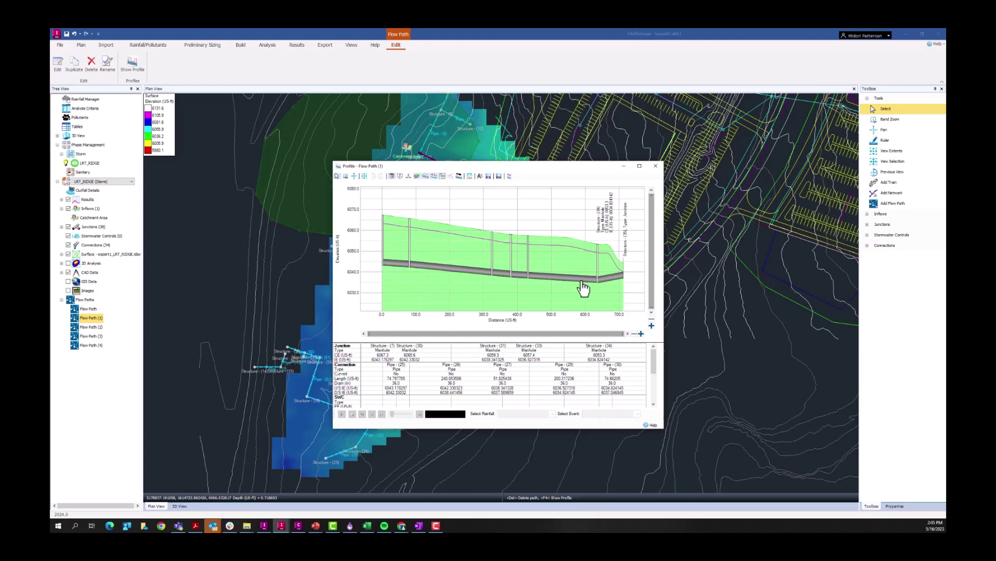
pyautogui.moveTo(600, 282)
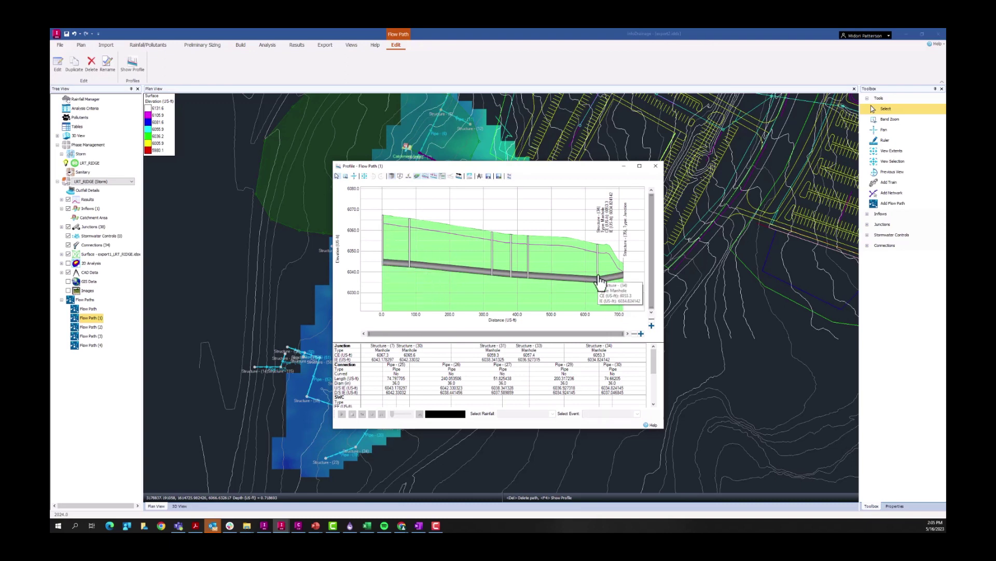
pyautogui.click(652, 171)
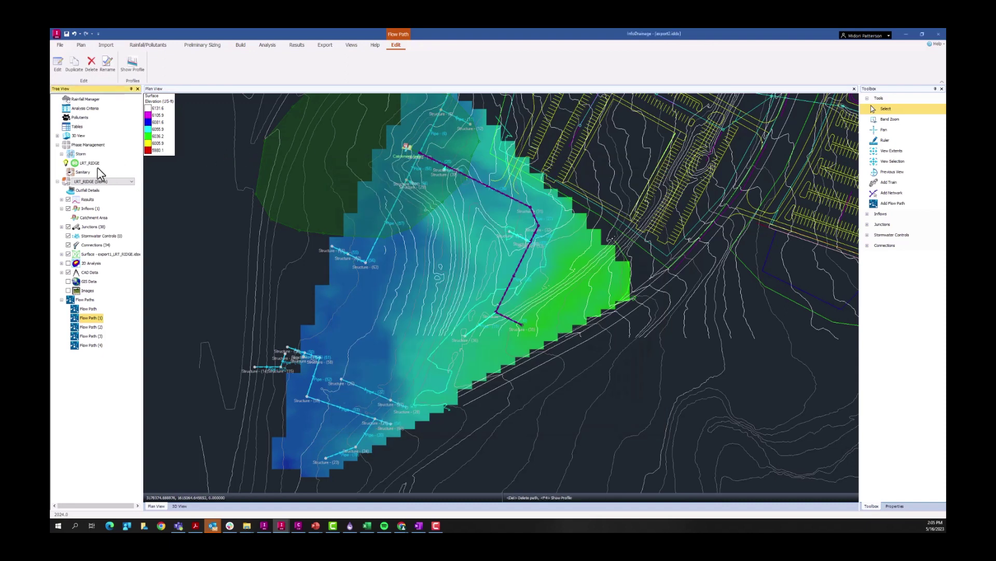
# Step: Duplicate the LRT_RIDGE phase and rename the copy 'Minimize Excavation'
pyautogui.click(83, 164)
pyautogui.rightClick(83, 164)
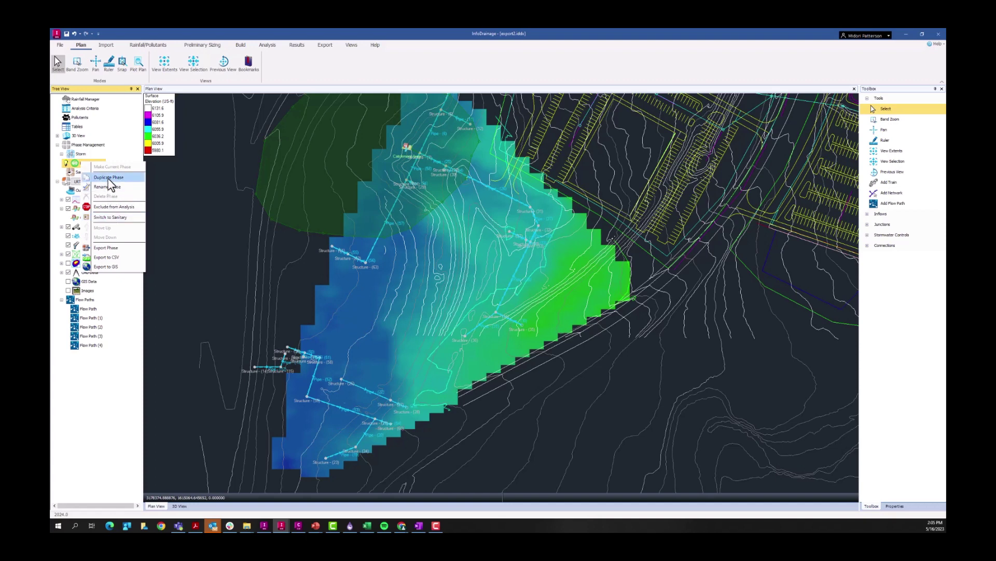
pyautogui.click(108, 178)
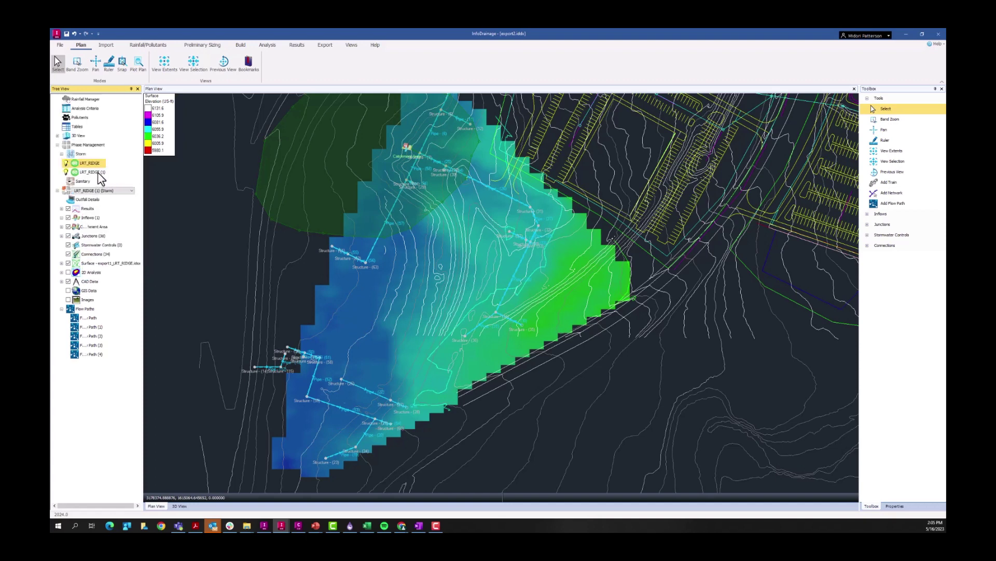
pyautogui.rightClick(100, 178)
pyautogui.click(110, 202)
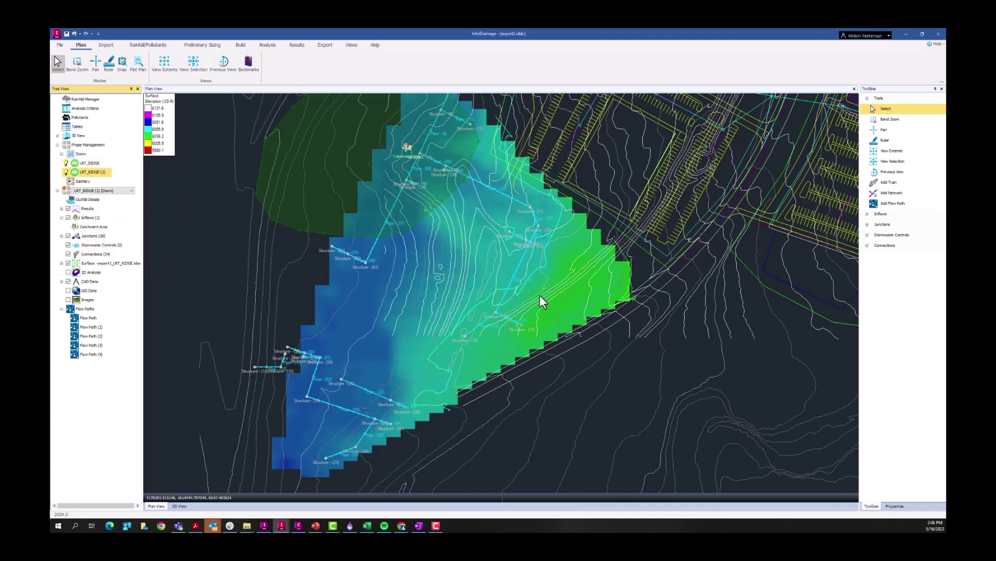
pyautogui.write('Minimize Excavation')
pyautogui.press('Return')
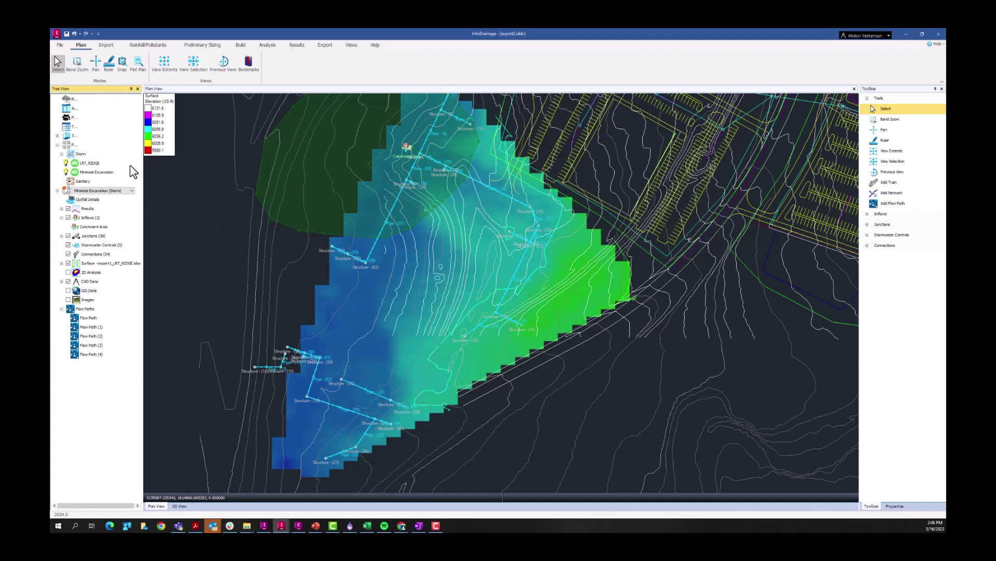
# Step: Duplicate the Minimize Excavation phase and rename the copy 'Minimize Diameter'
pyautogui.rightClick(108, 172)
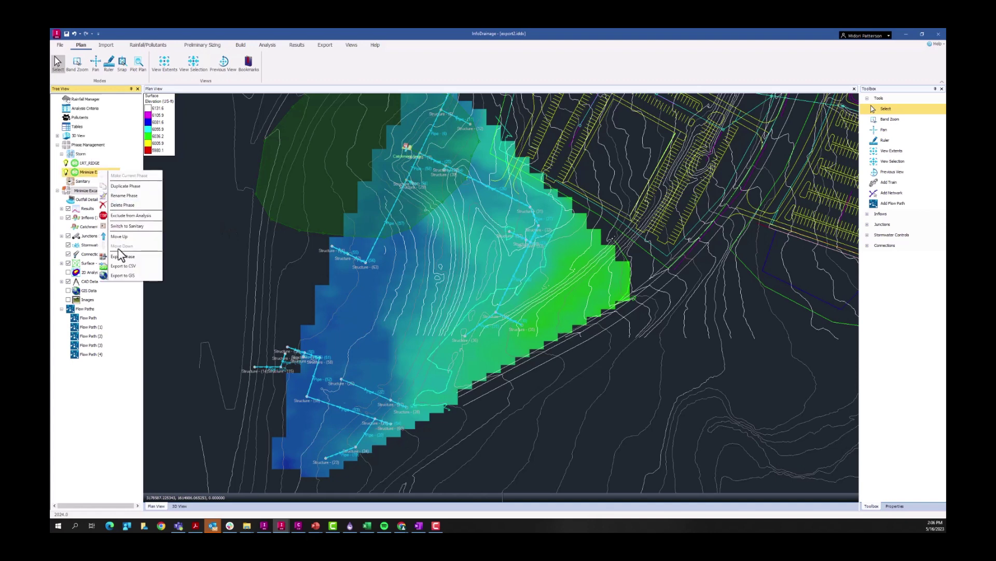
pyautogui.click(125, 185)
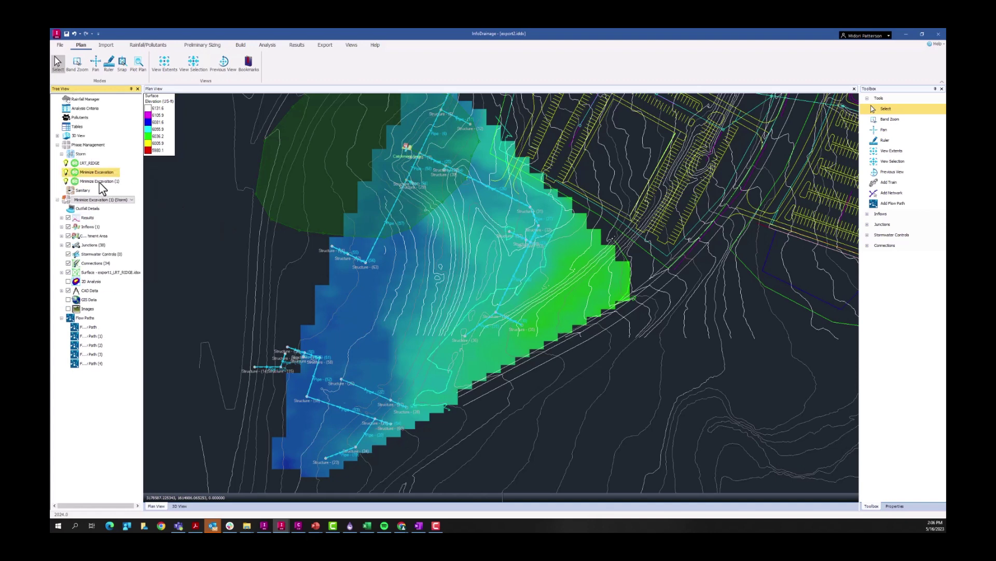
pyautogui.rightClick(106, 182)
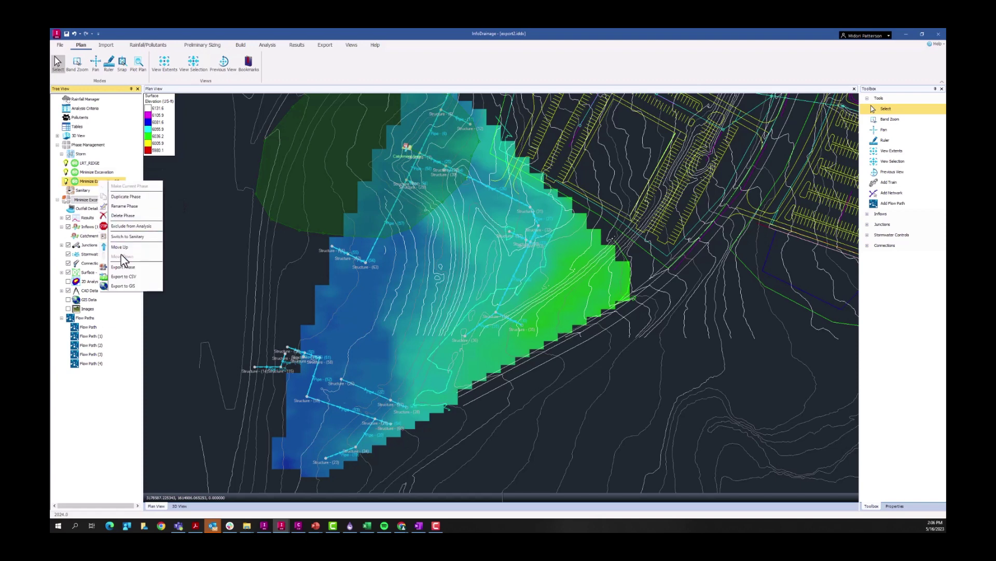
pyautogui.press('Escape')
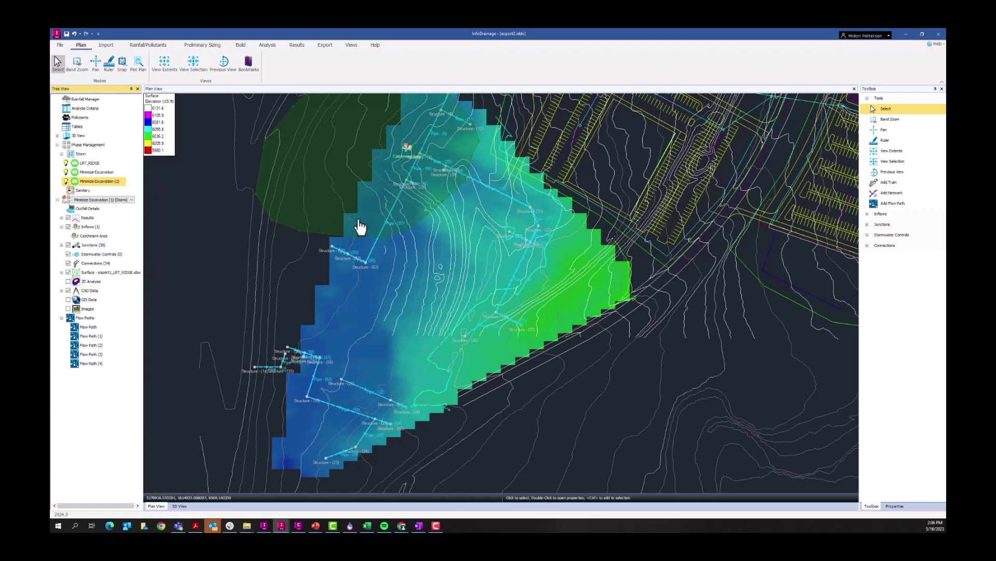
pyautogui.press('F2')
pyautogui.write('Minimize Diameter')
pyautogui.press('Return')
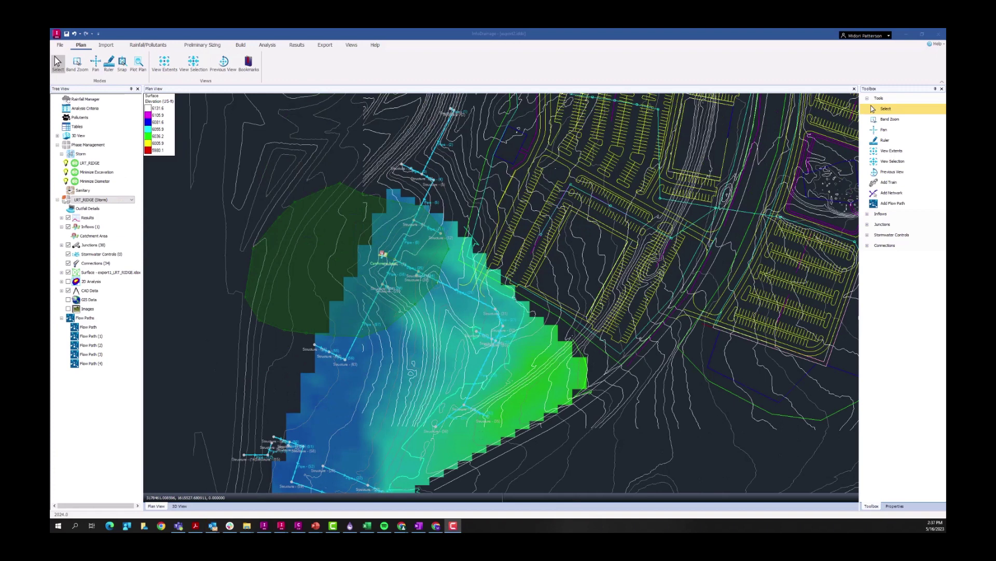
# Step: Switch to the Minimize Excavation (Storm) scenario and launch the Network Design Wizard for Flow Path (1)
pyautogui.click(97, 200)
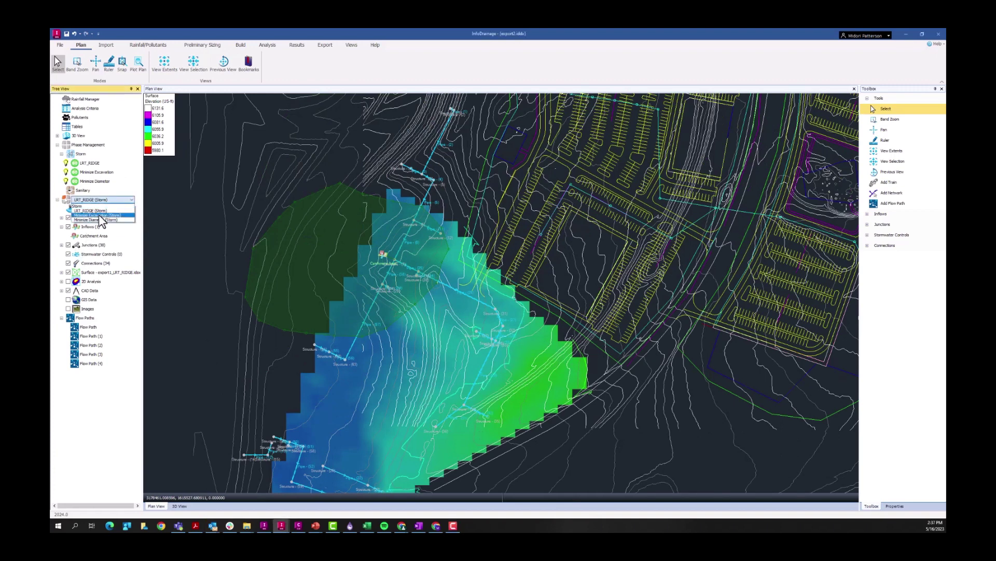
pyautogui.click(99, 215)
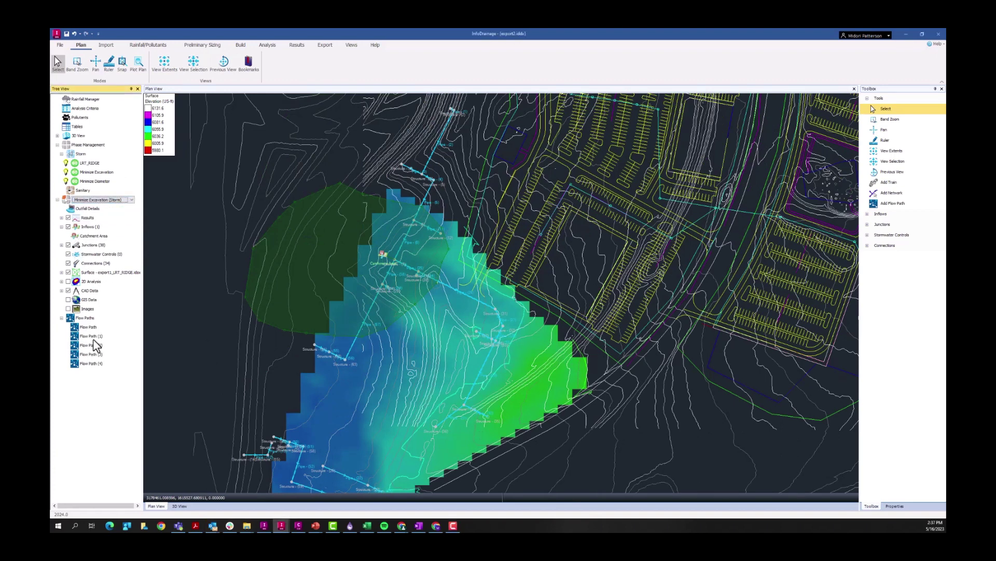
pyautogui.rightClick(95, 335)
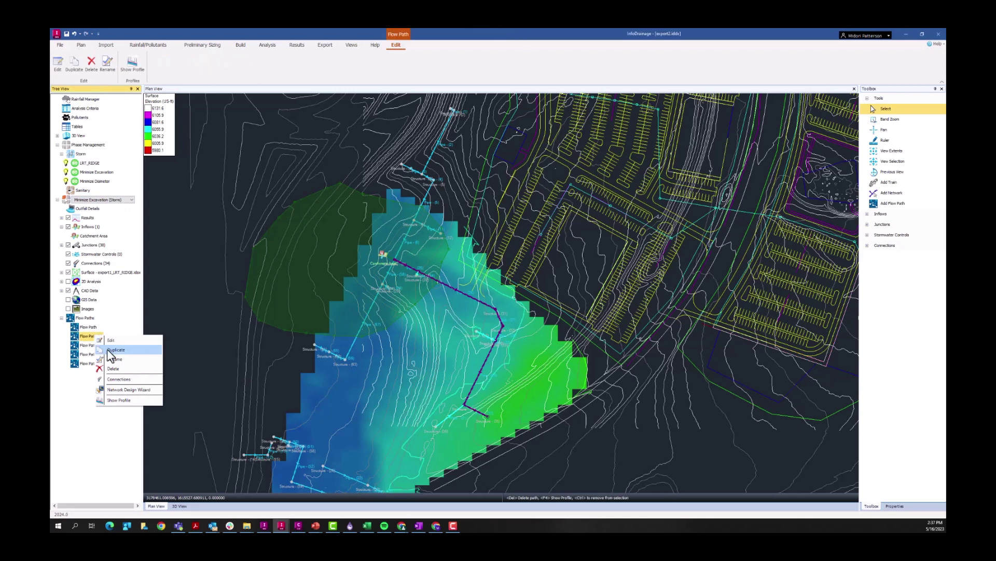
pyautogui.click(119, 400)
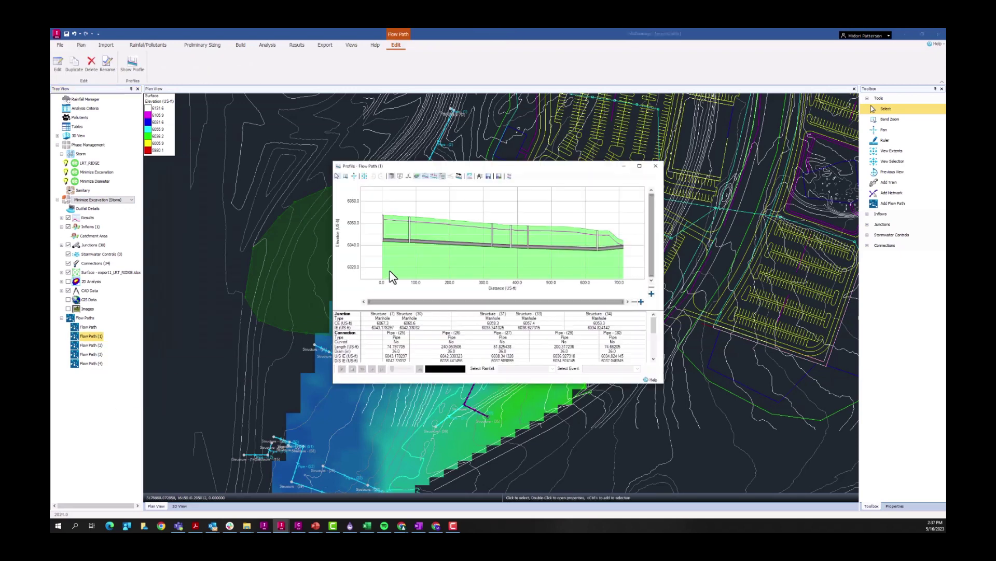
pyautogui.click(655, 165)
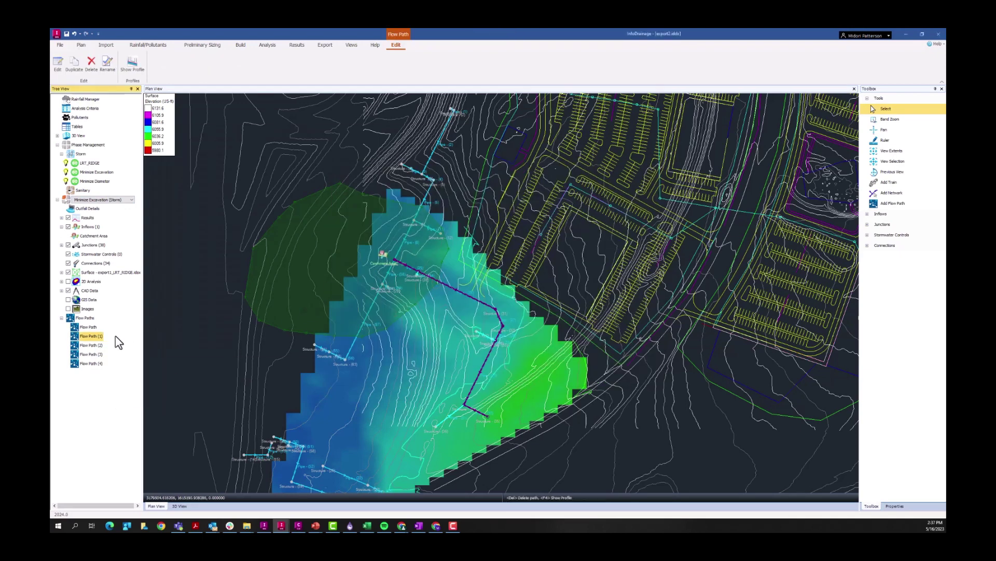
pyautogui.rightClick(95, 338)
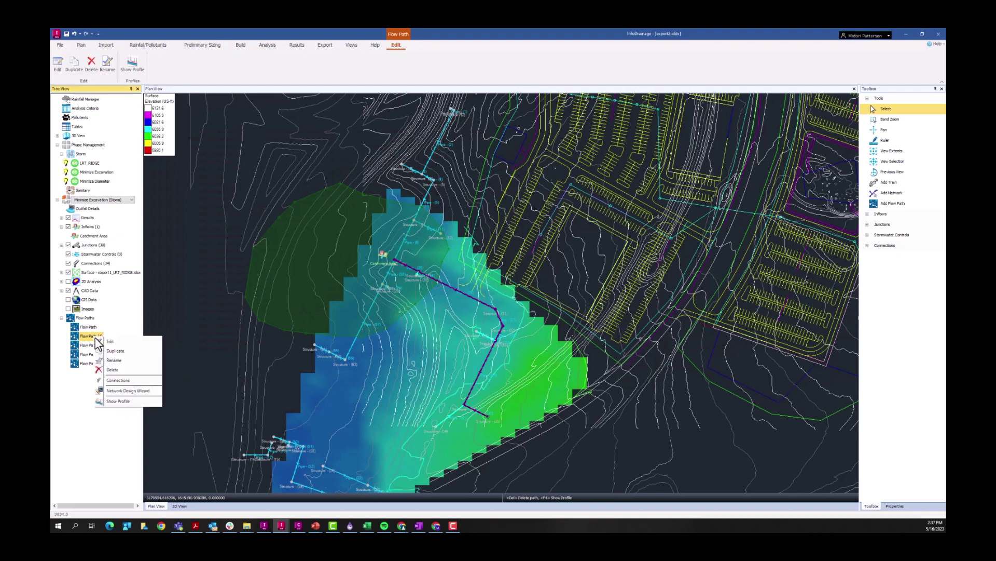
pyautogui.click(131, 393)
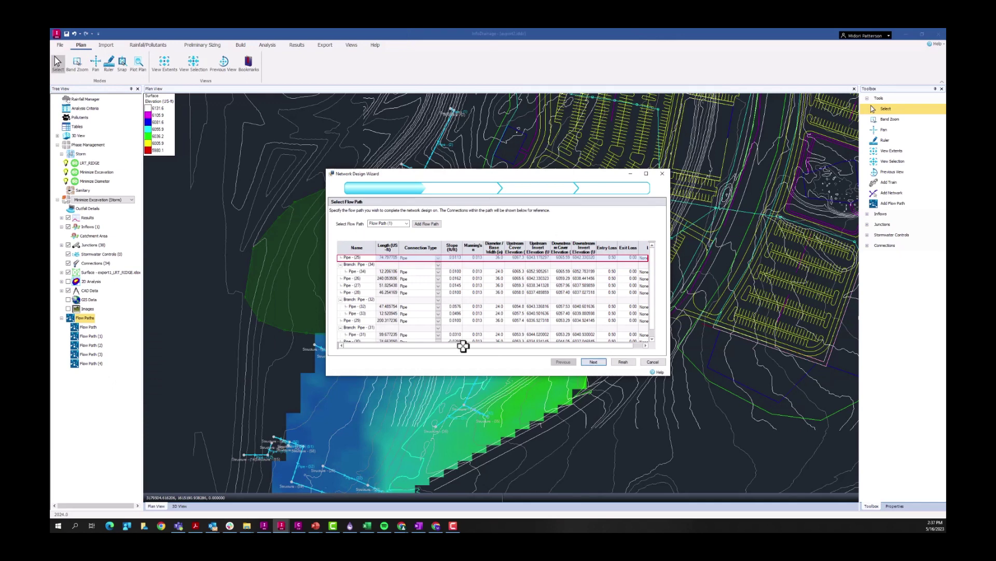
# Step: Advance the wizard past flow criteria to design options, keeping Lock Slope Options at None
pyautogui.click(593, 362)
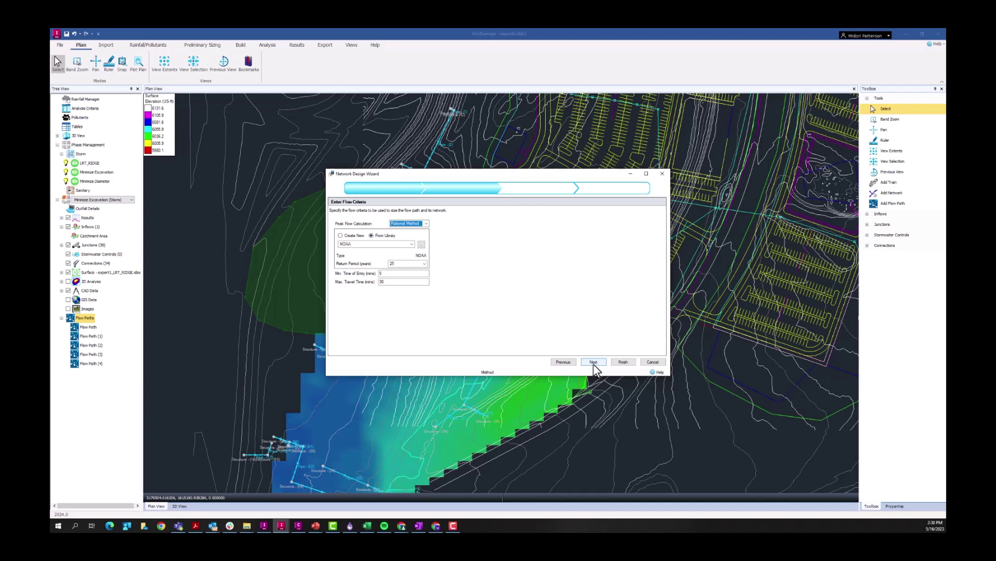
pyautogui.click(594, 363)
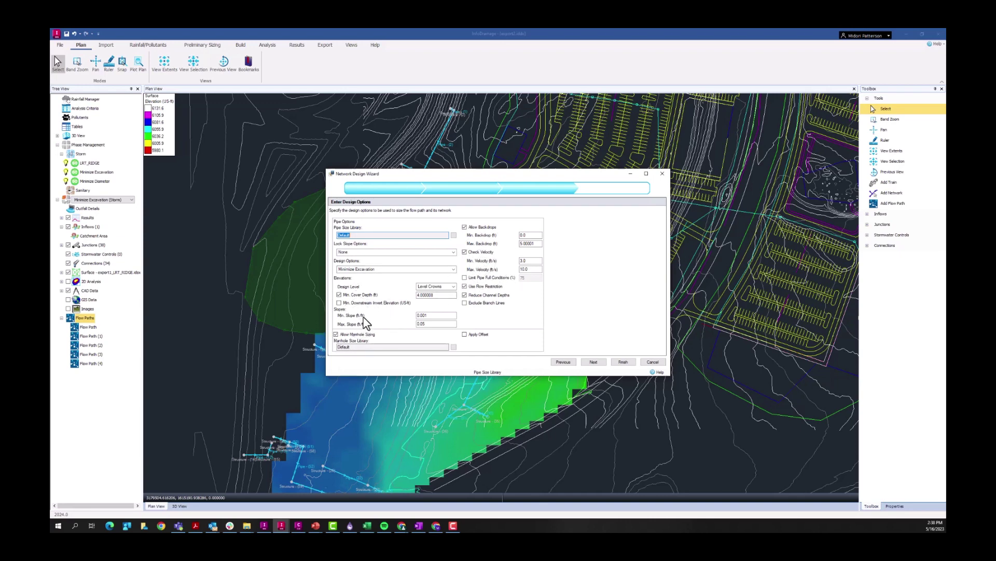
pyautogui.click(371, 253)
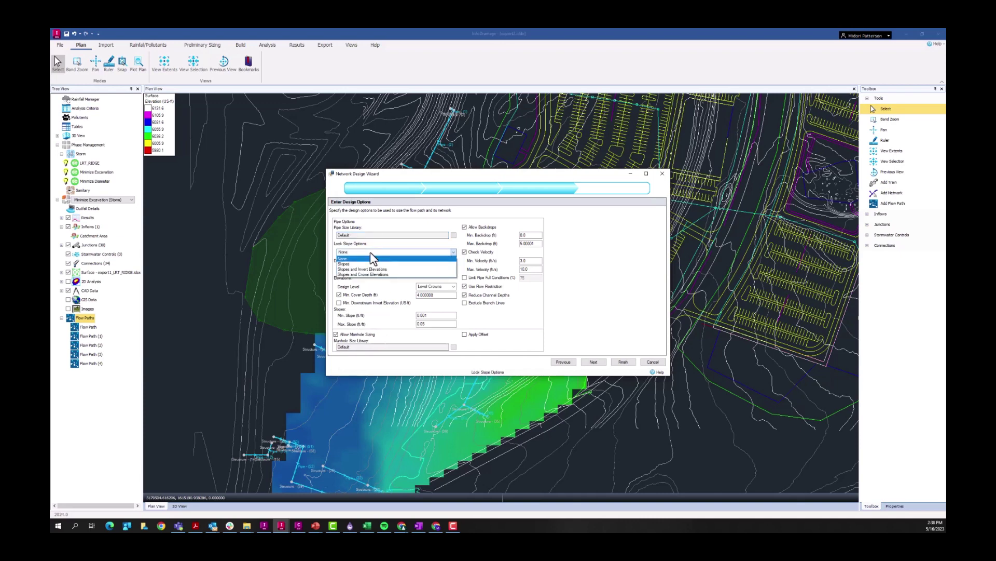
pyautogui.click(371, 256)
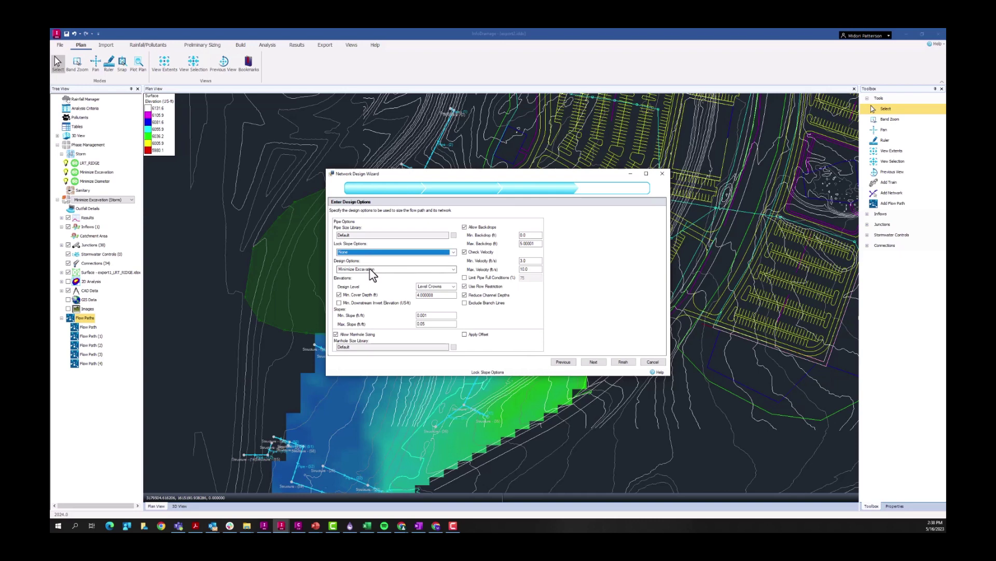
pyautogui.click(371, 269)
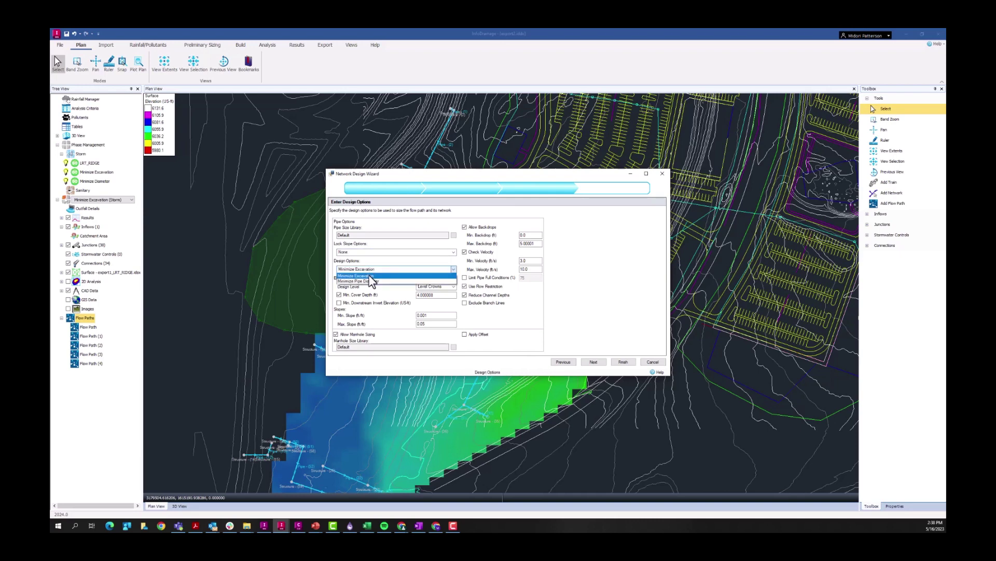
# Step: Keep Minimize Excavation as the design goal, review the enlarged Summary of Changes, and finish
pyautogui.click(371, 275)
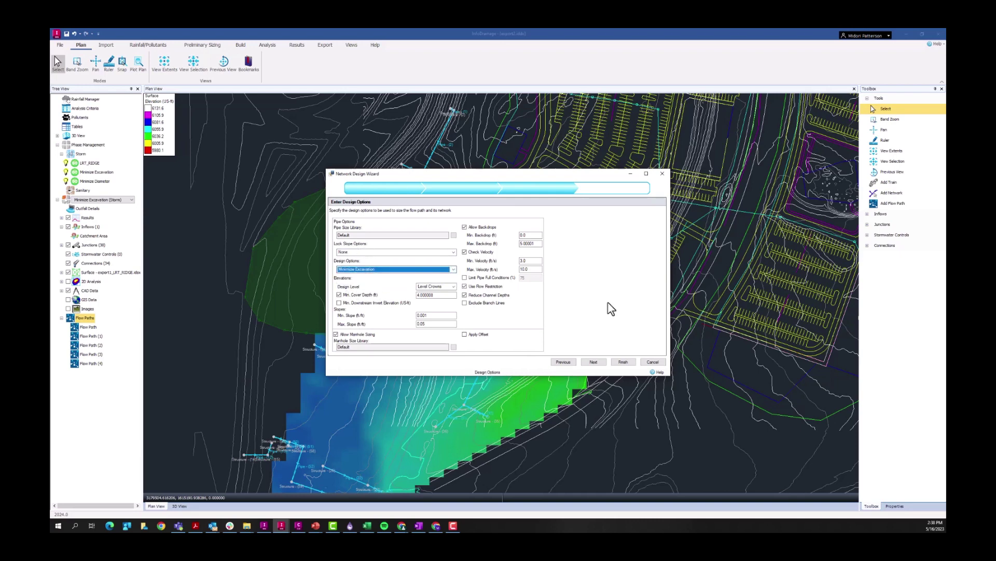
pyautogui.click(595, 362)
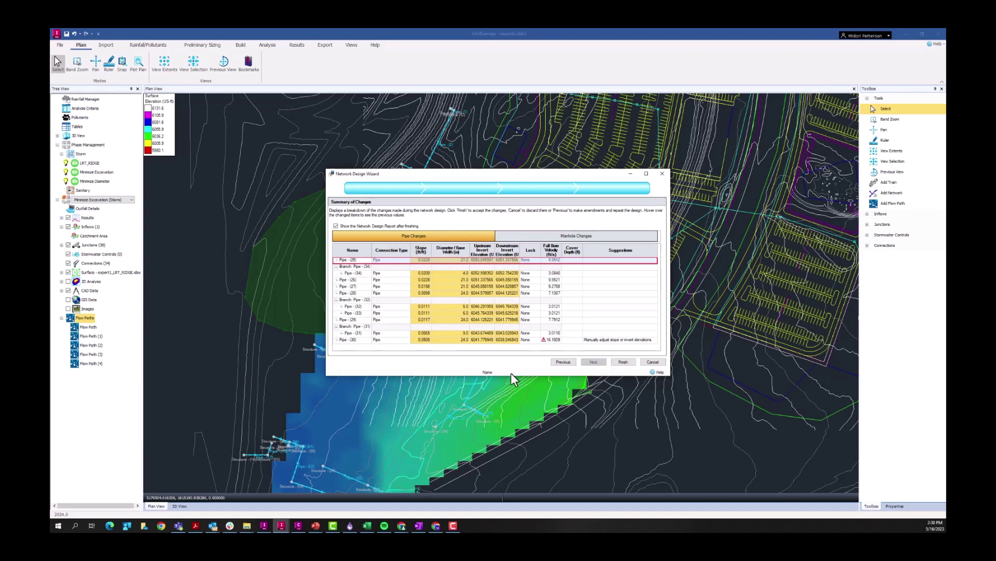
pyautogui.moveTo(514, 376); pyautogui.dragTo(518, 422)
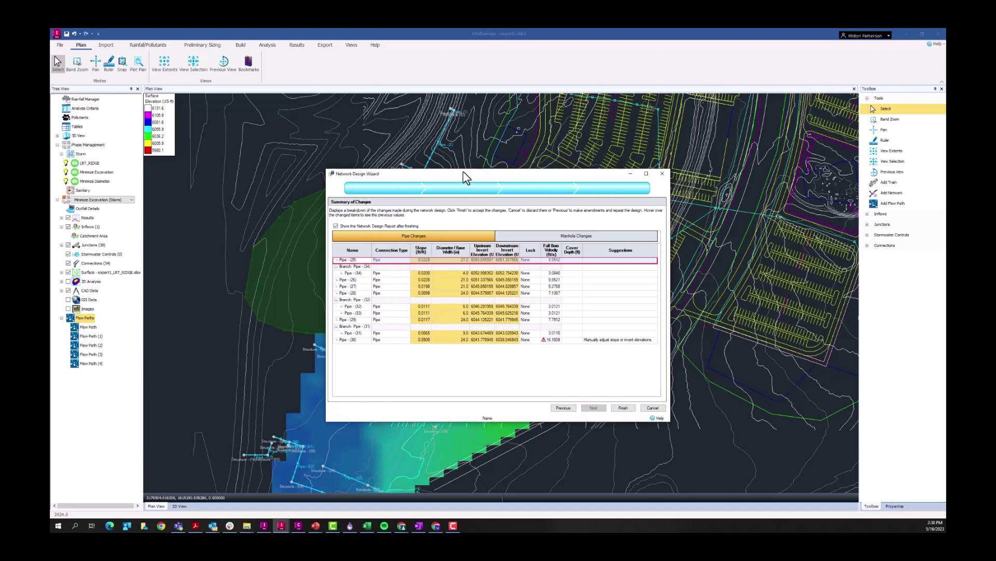
pyautogui.moveTo(458, 165); pyautogui.dragTo(460, 180)
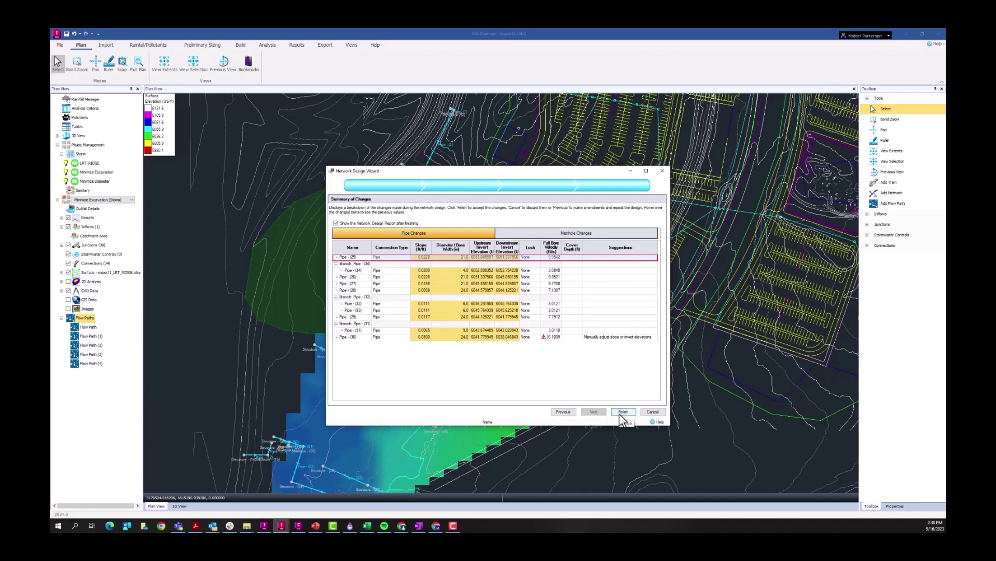
pyautogui.click(646, 413)
# Step: Bring up the Profile - Flow Path (1) window showing the redesigned pipes
pyautogui.click(92, 336)
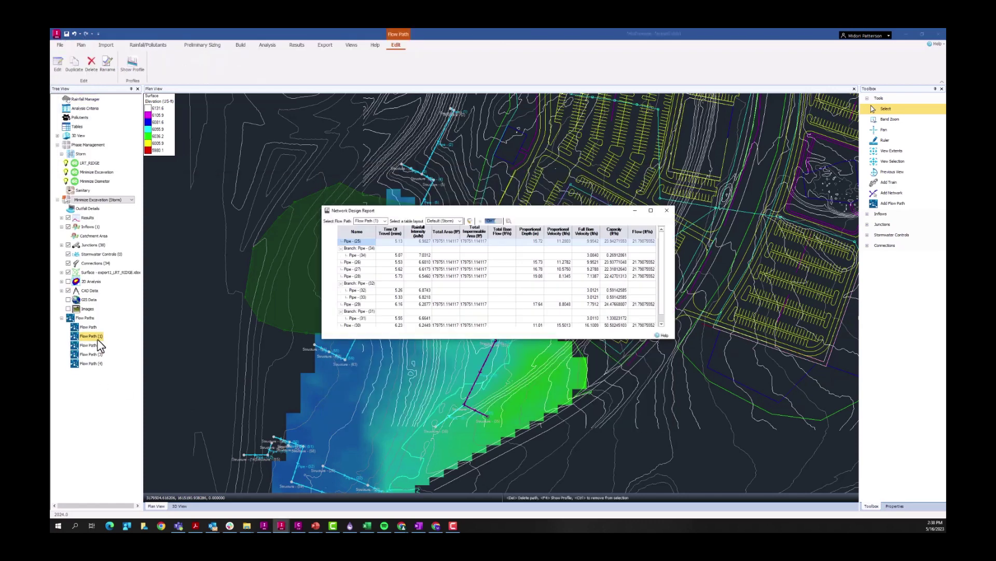
pyautogui.rightClick(98, 338)
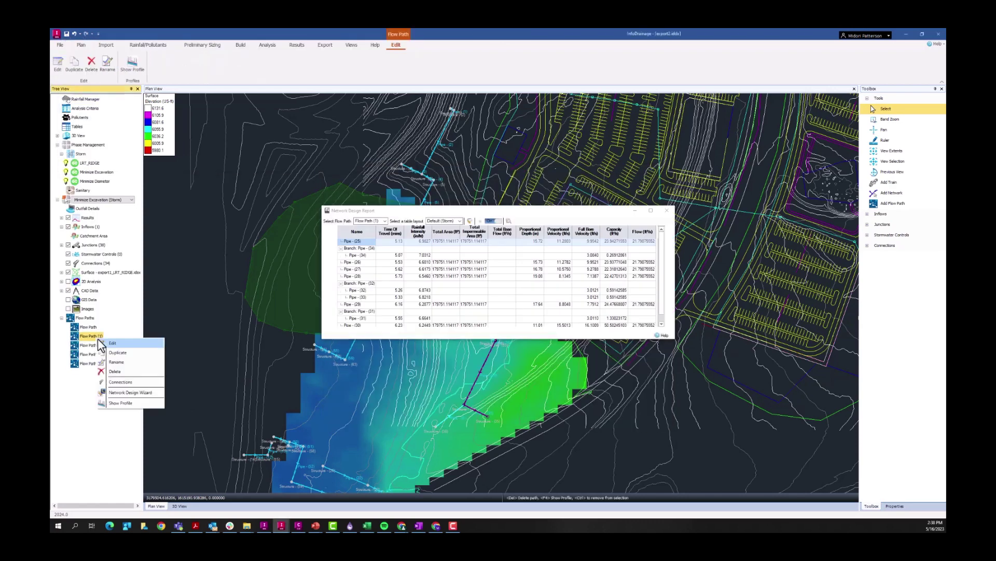
pyautogui.click(140, 403)
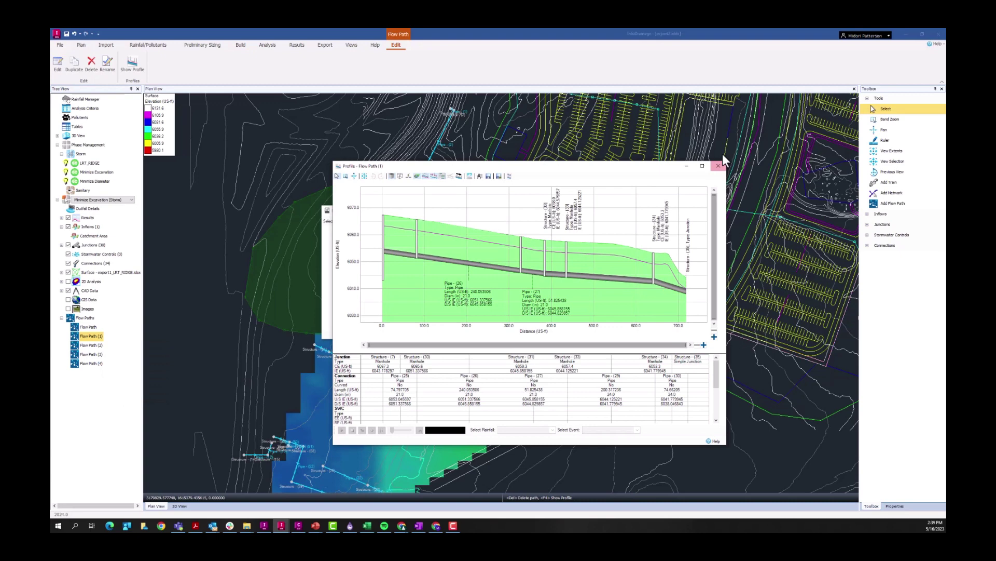
pyautogui.click(720, 163)
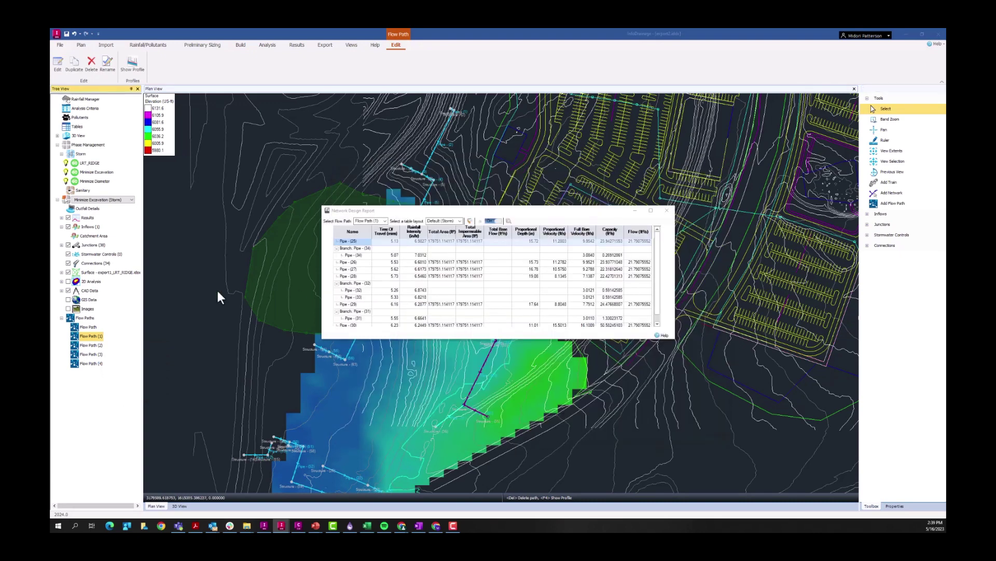
pyautogui.rightClick(93, 337)
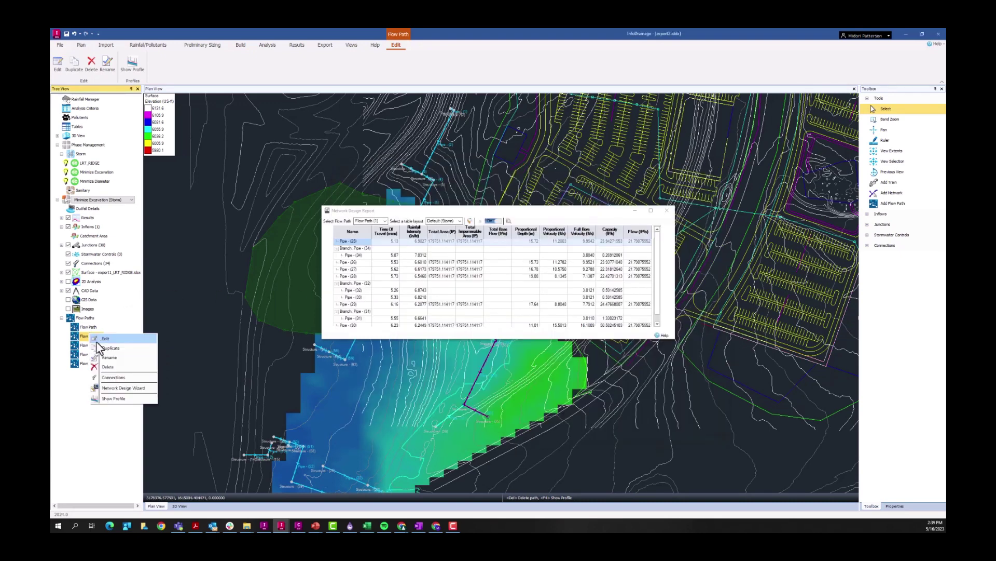
pyautogui.click(115, 398)
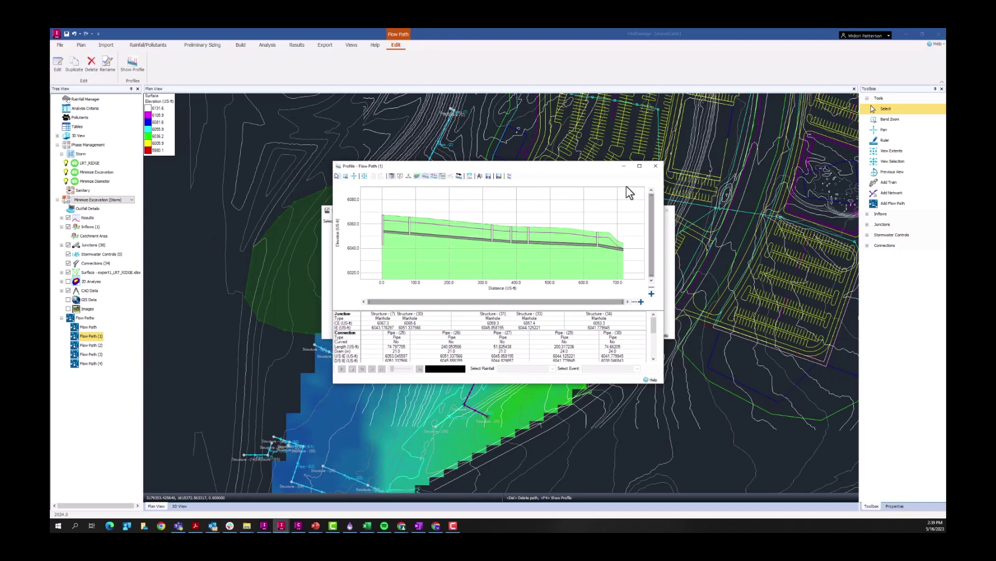
# Step: Maximize the Flow Path (1) profile and inspect the redesigned pipes along the chart
pyautogui.click(639, 166)
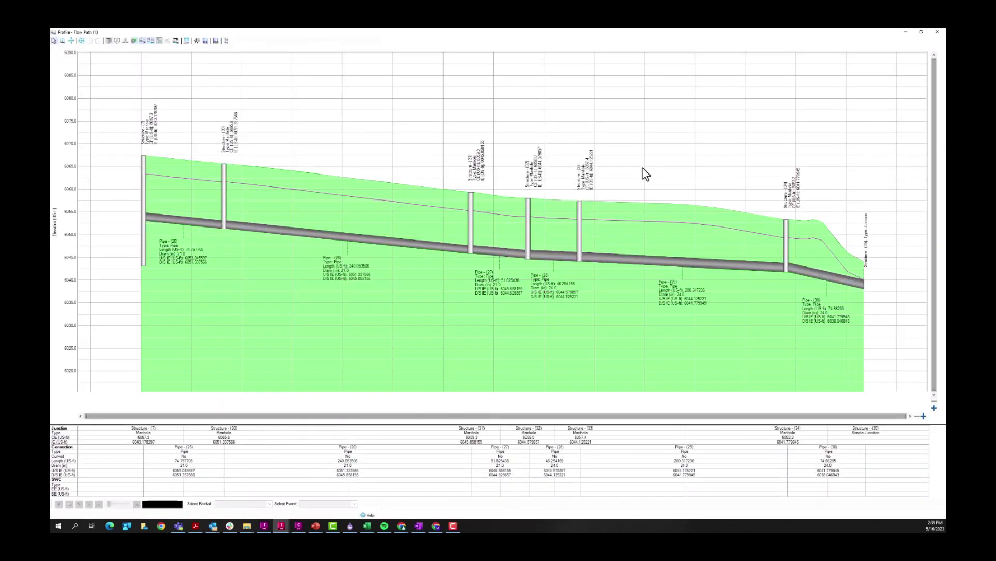
pyautogui.click(183, 460)
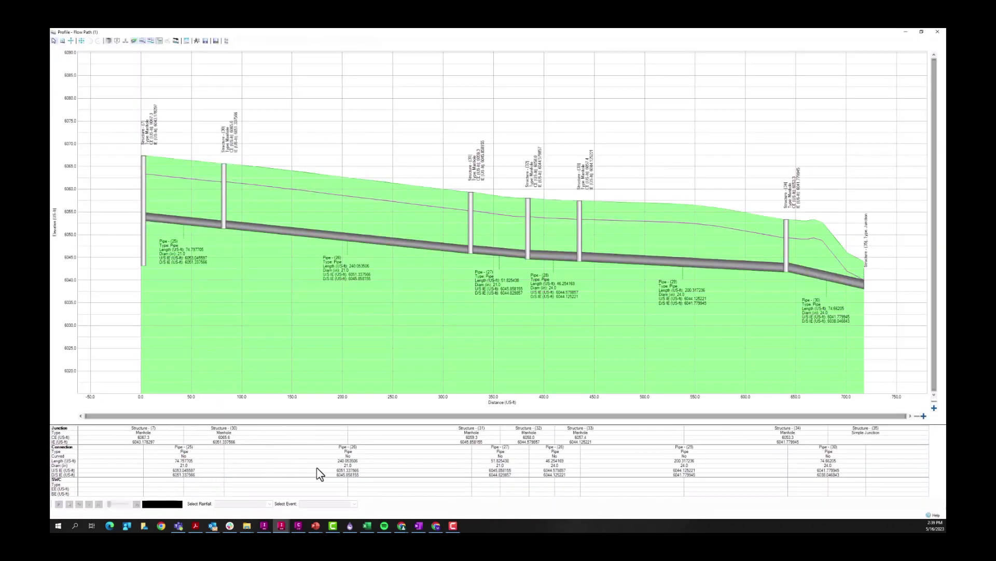
pyautogui.click(347, 467)
pyautogui.click(568, 466)
pyautogui.click(555, 472)
pyautogui.moveTo(247, 234)
pyautogui.moveTo(192, 228)
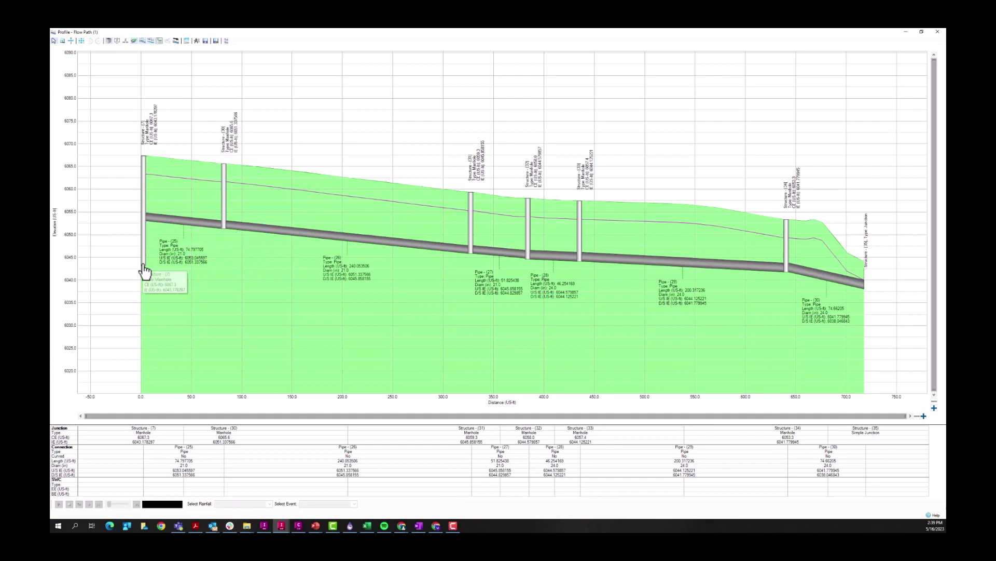
# Step: Restore the profile, close the Network Design Report, then close the Minimize Excavation profile
pyautogui.click(925, 32)
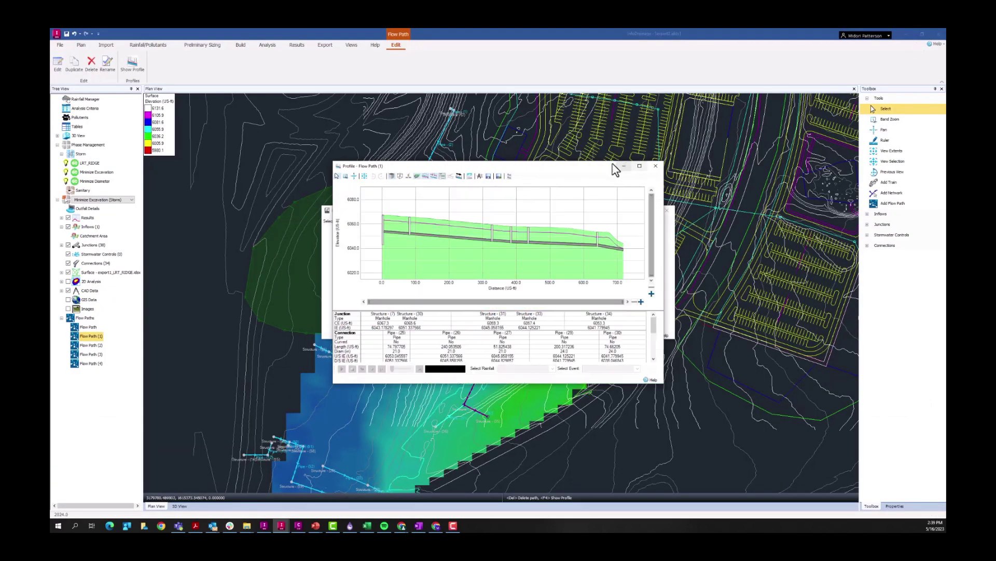
pyautogui.moveTo(574, 169); pyautogui.dragTo(710, 236)
pyautogui.click(667, 211)
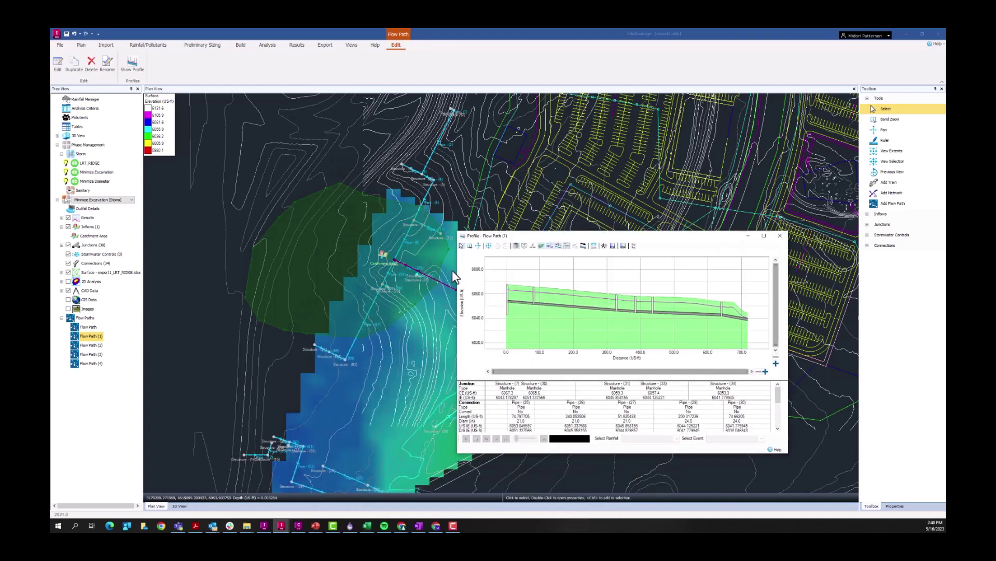
pyautogui.click(396, 263)
pyautogui.moveTo(527, 240); pyautogui.dragTo(496, 153)
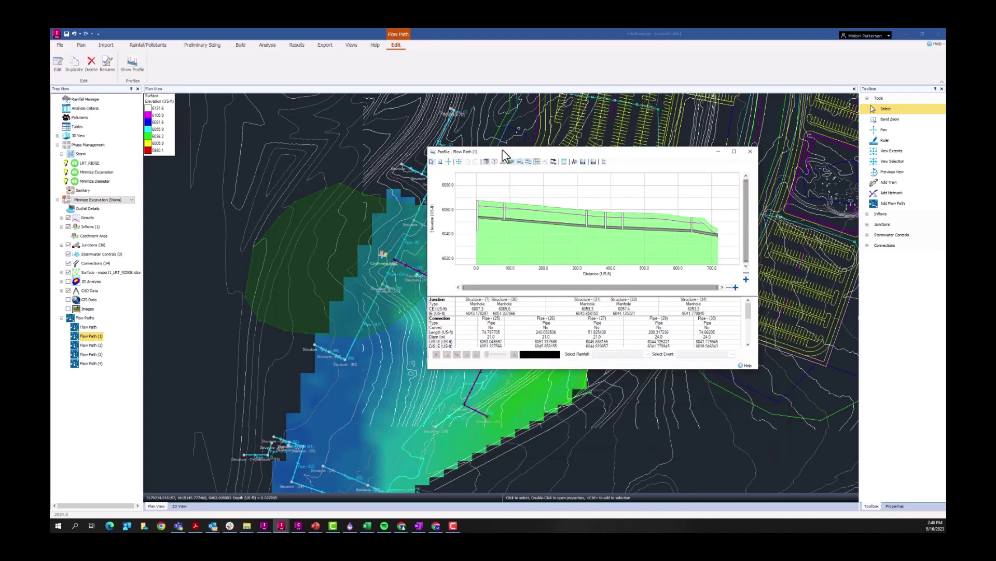
pyautogui.scroll(4, 721, 244)
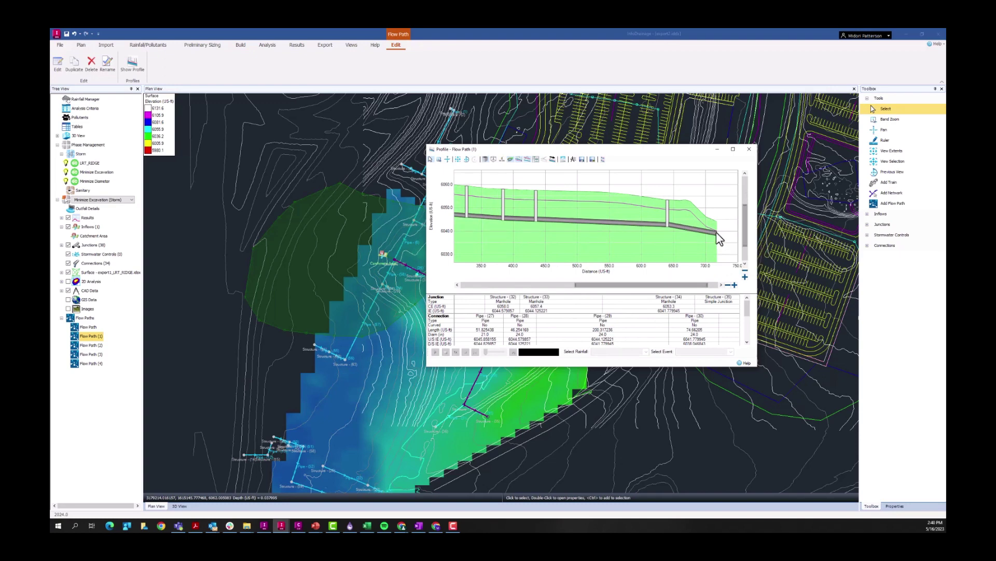
pyautogui.scroll(-4, 540, 229)
pyautogui.scroll(-1, 464, 229)
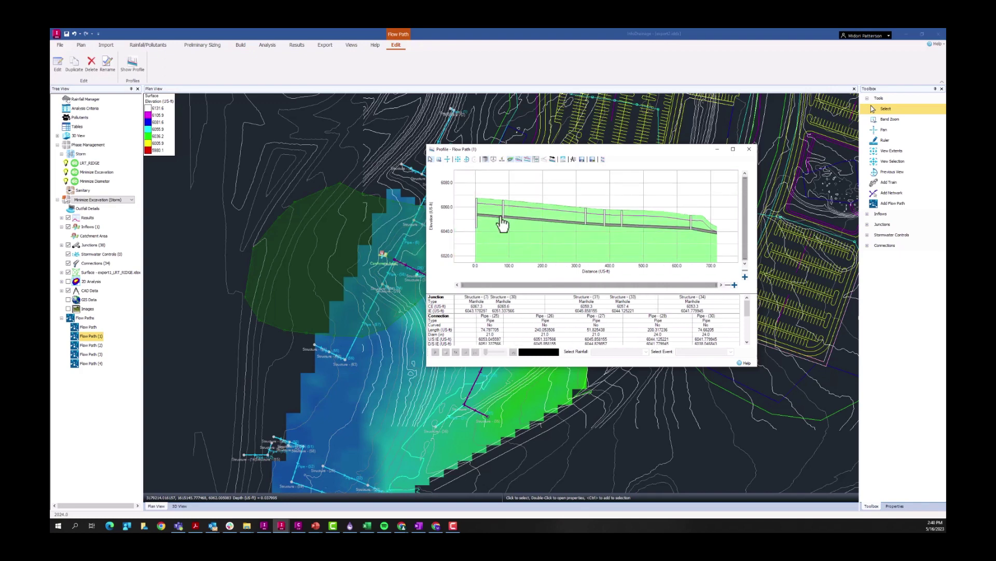
pyautogui.click(748, 151)
# Step: Activate the Minimize Diameter (Storm) phase and preview Flow Path (1)'s profile before resizing
pyautogui.click(104, 200)
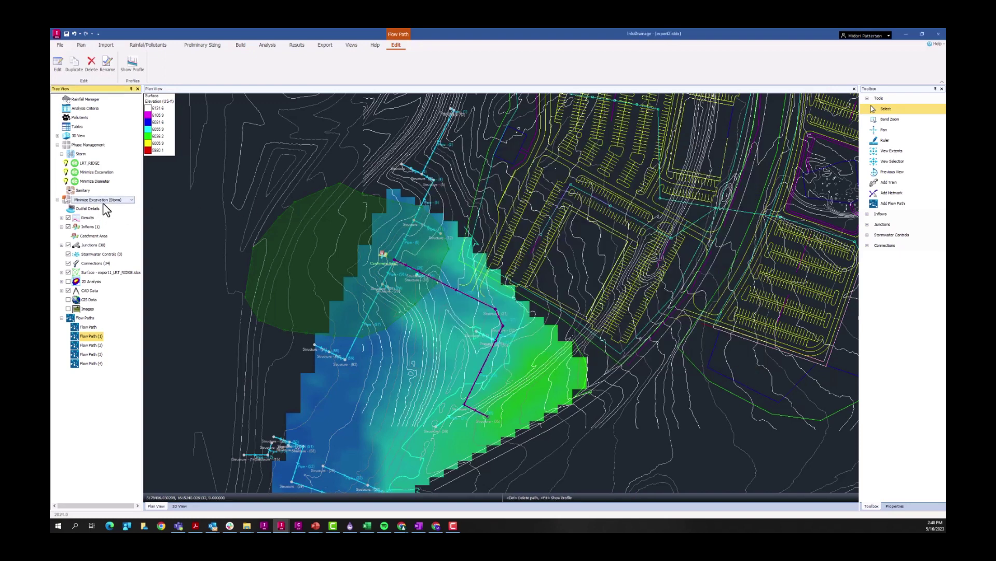
pyautogui.click(111, 220)
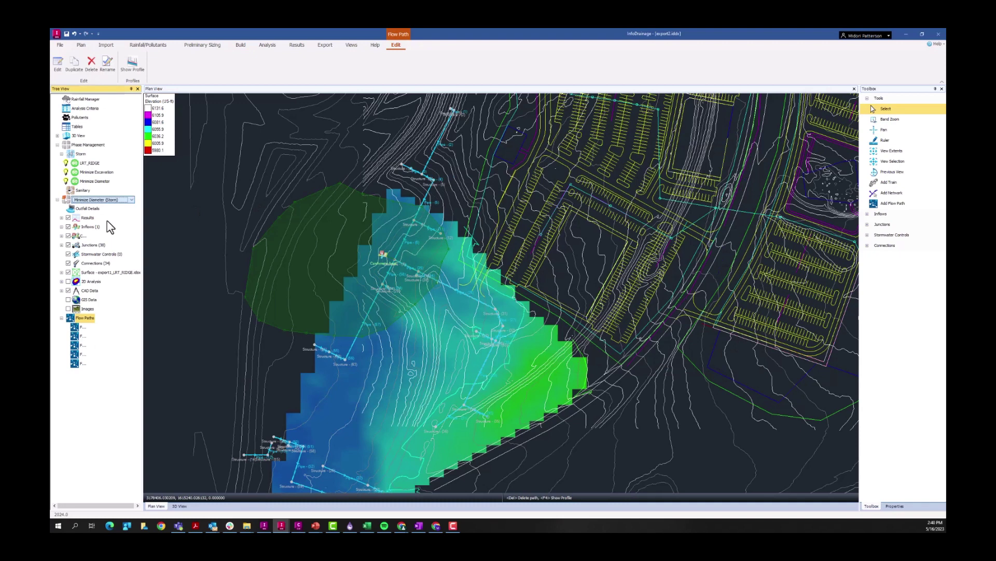
pyautogui.click(92, 338)
pyautogui.rightClick(91, 337)
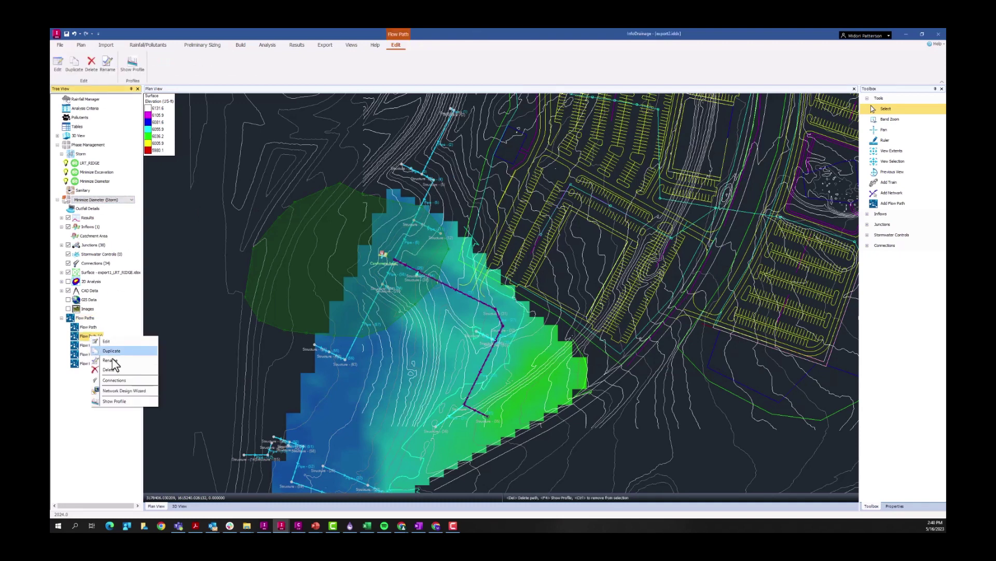
pyautogui.click(122, 401)
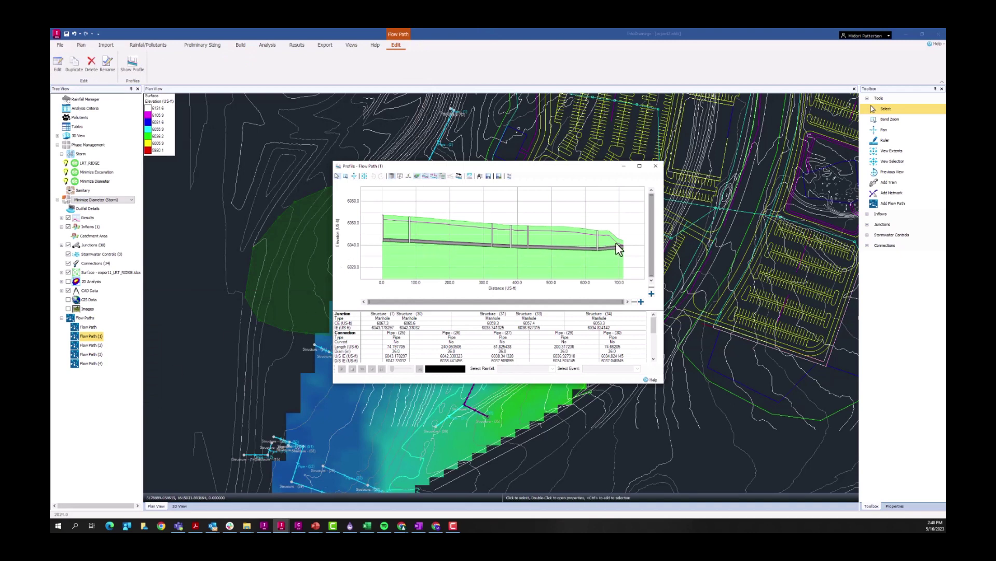
pyautogui.click(655, 166)
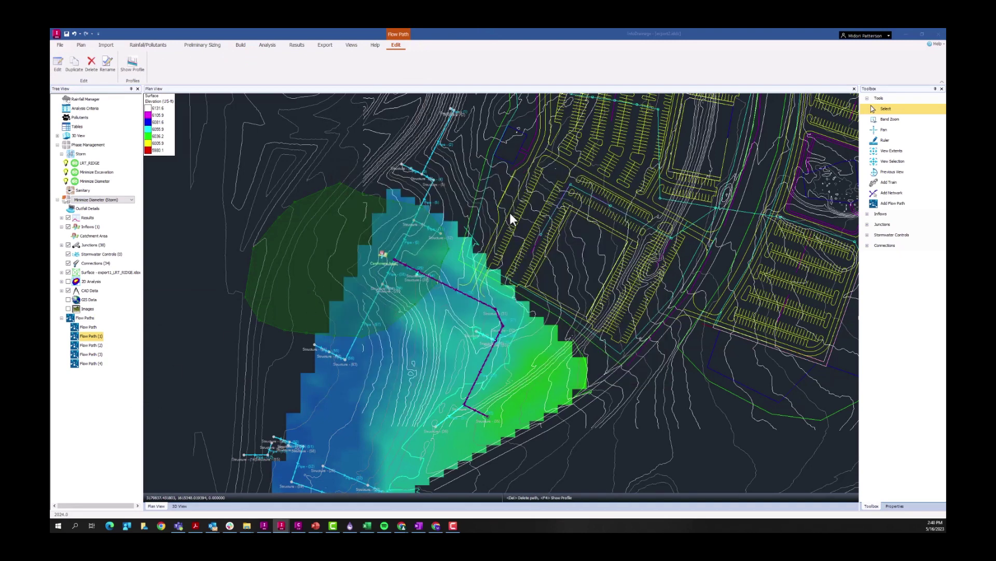
pyautogui.rightClick(97, 336)
# Step: Run the Network Design Wizard on Flow Path (1) with Minimize Pipe Diameter as the objective
pyautogui.click(140, 391)
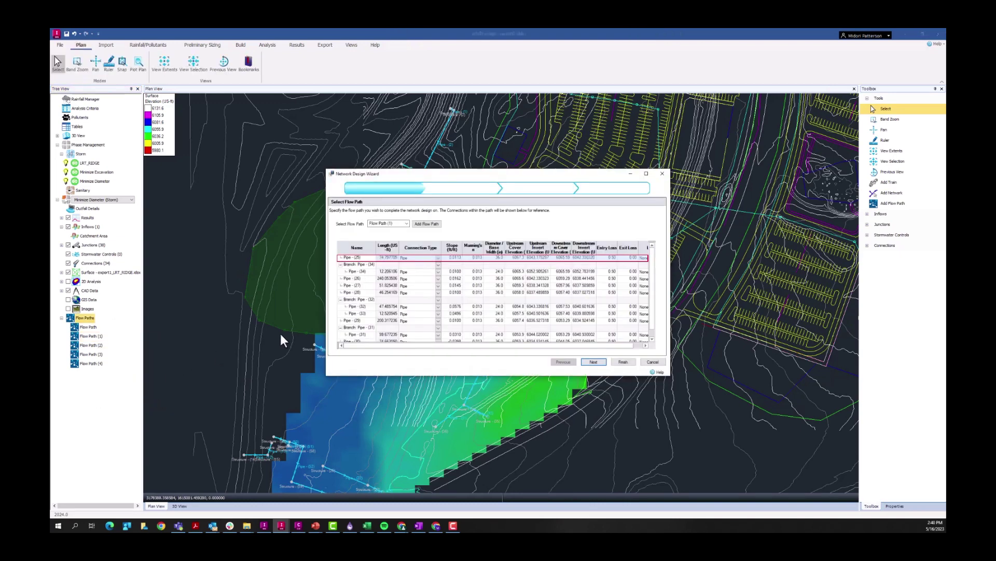
pyautogui.click(594, 361)
pyautogui.click(594, 362)
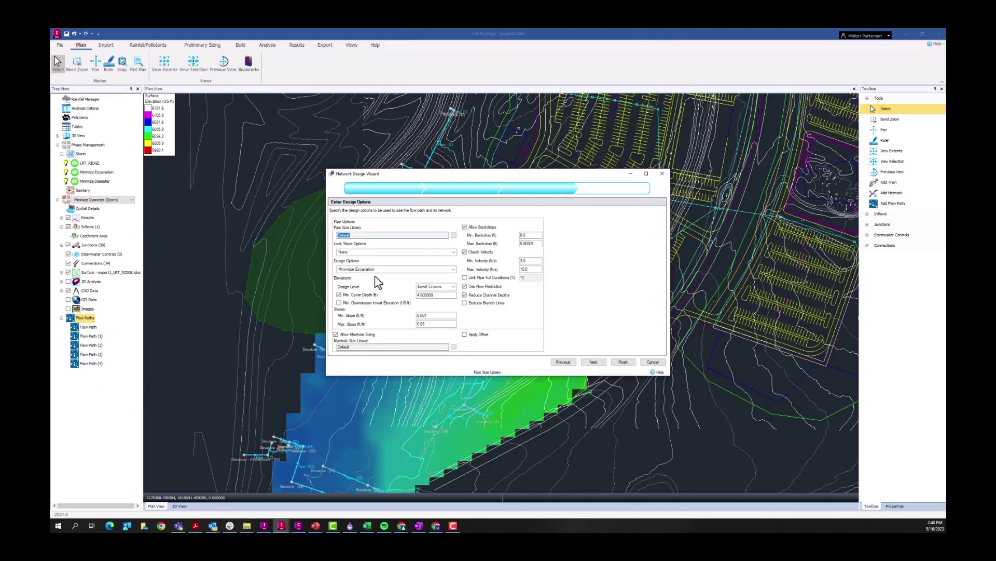
pyautogui.click(374, 270)
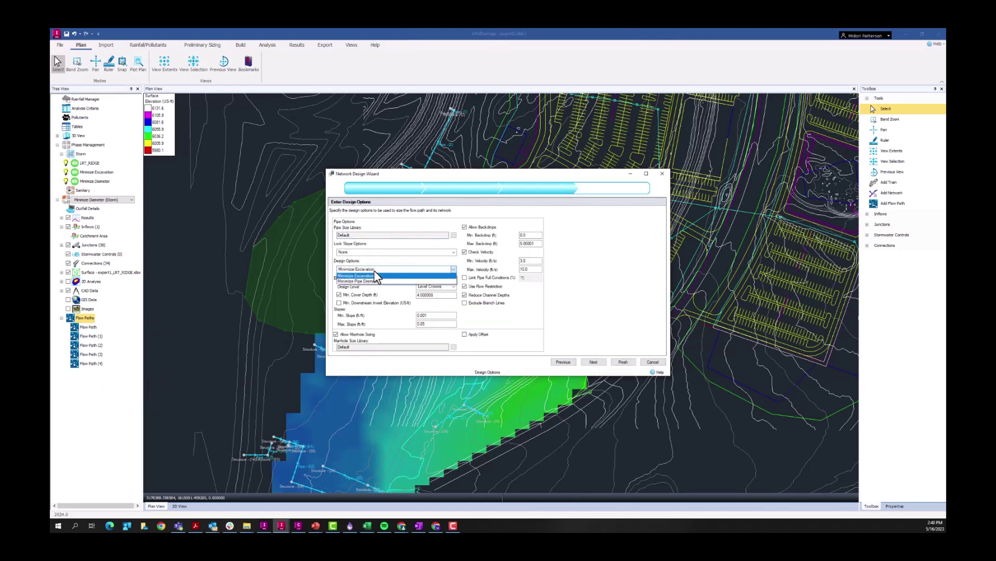
pyautogui.click(375, 282)
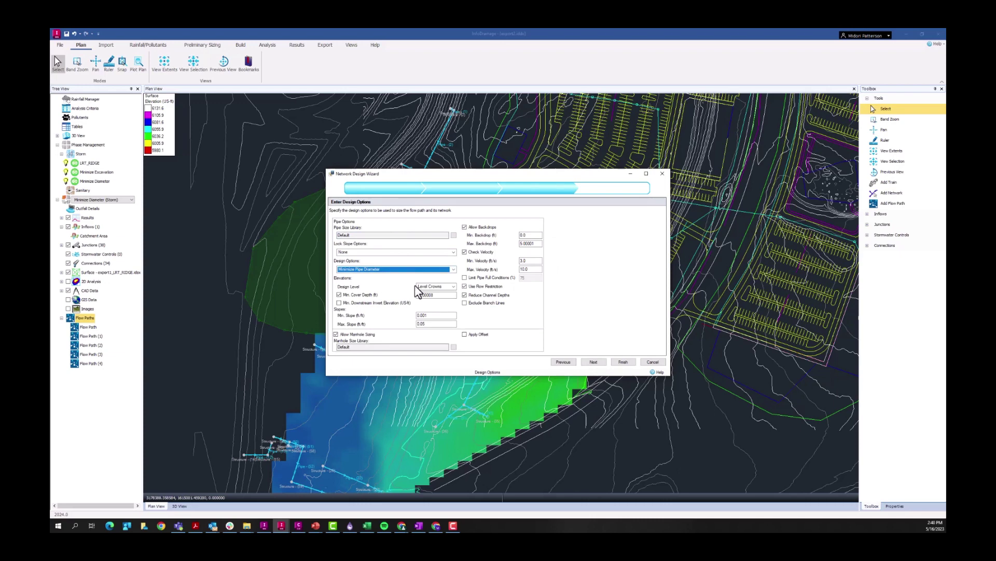
# Step: Review the summary of pipe changes down to Pipe (29) and finish to apply them
pyautogui.click(602, 362)
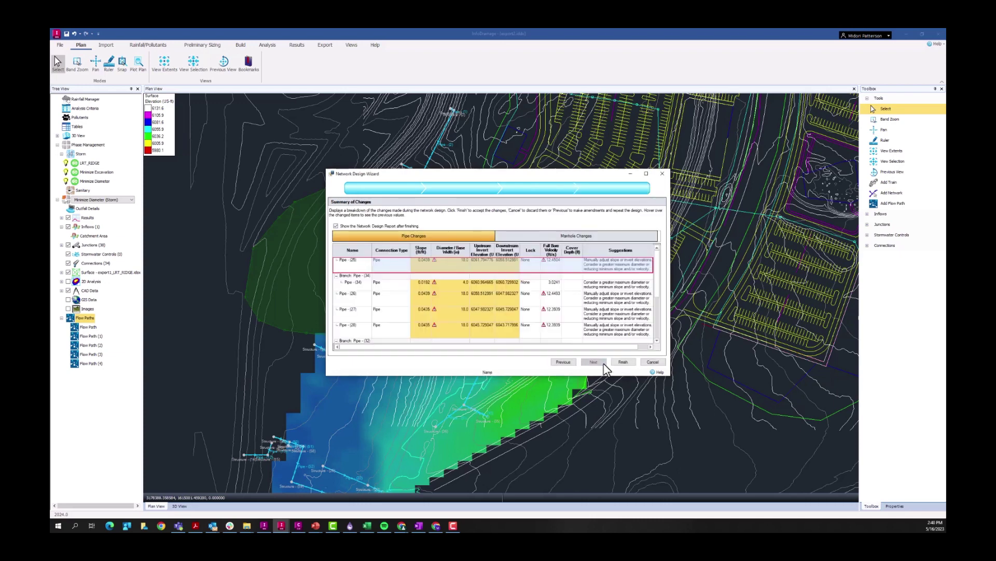
pyautogui.moveTo(450, 305)
pyautogui.moveTo(476, 400); pyautogui.dragTo(476, 399)
pyautogui.moveTo(452, 337)
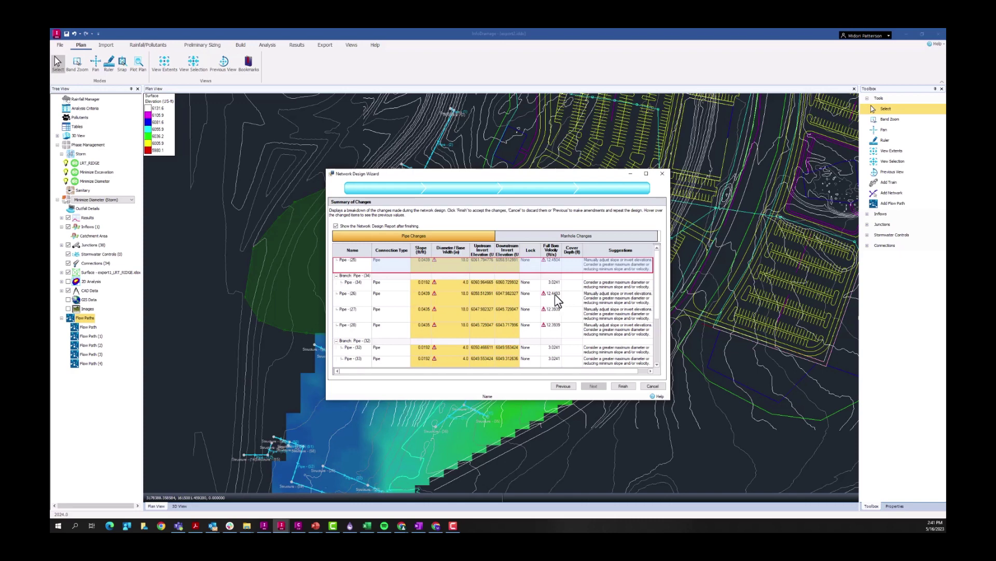
pyautogui.moveTo(545, 297)
pyautogui.moveTo(449, 307)
pyautogui.moveTo(589, 400); pyautogui.dragTo(589, 416)
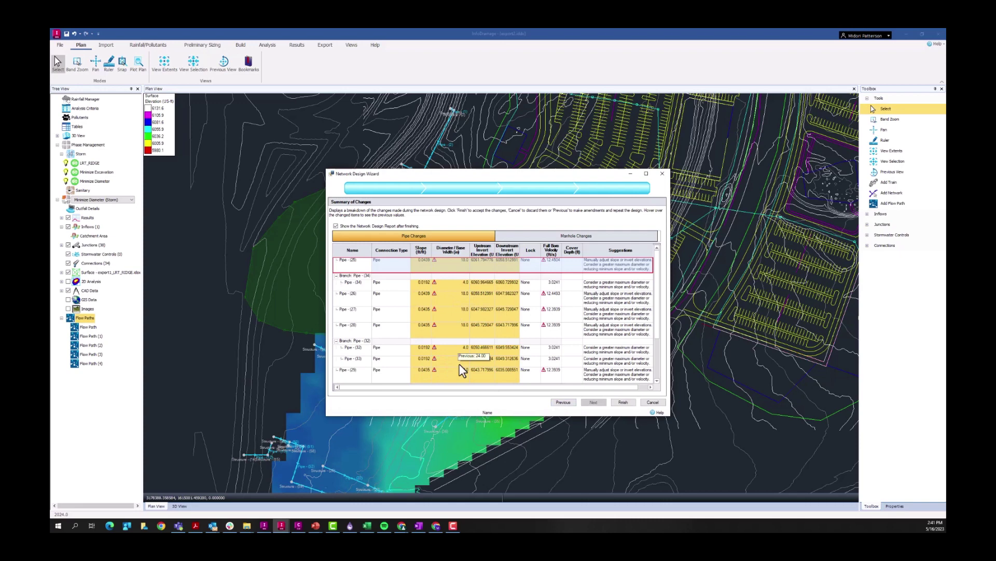
pyautogui.click(623, 403)
pyautogui.click(90, 336)
pyautogui.rightClick(91, 338)
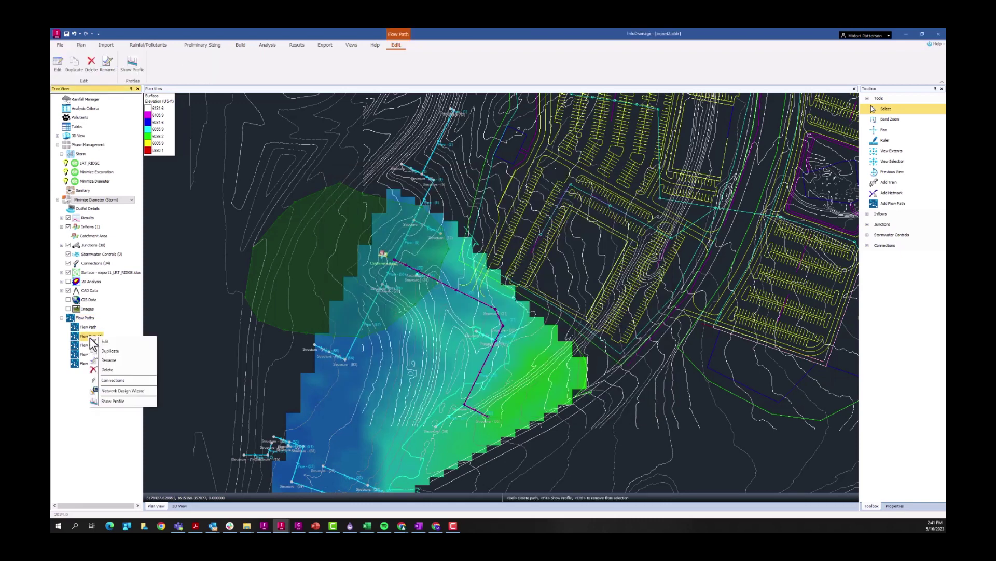
pyautogui.click(124, 402)
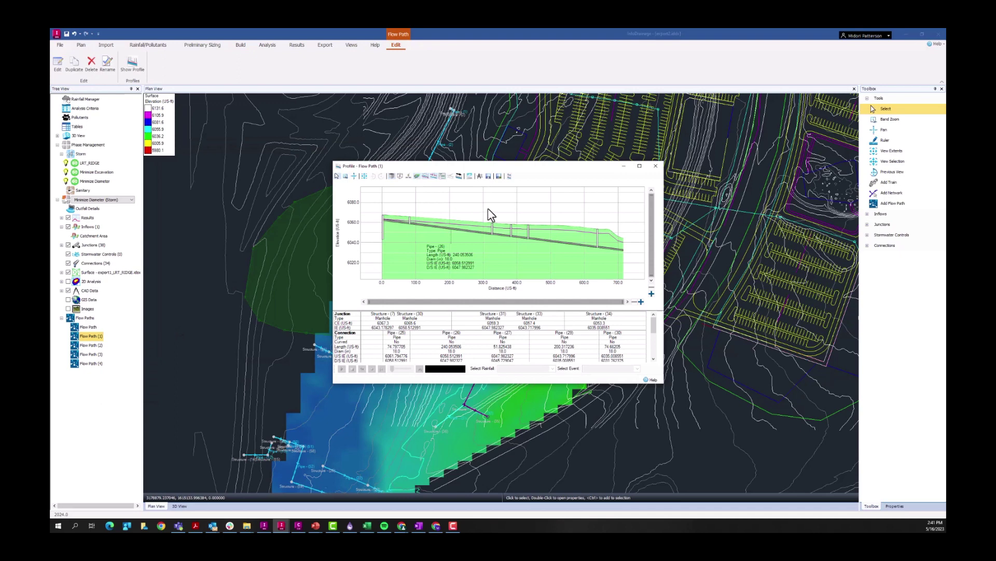
pyautogui.moveTo(345, 162); pyautogui.dragTo(344, 132)
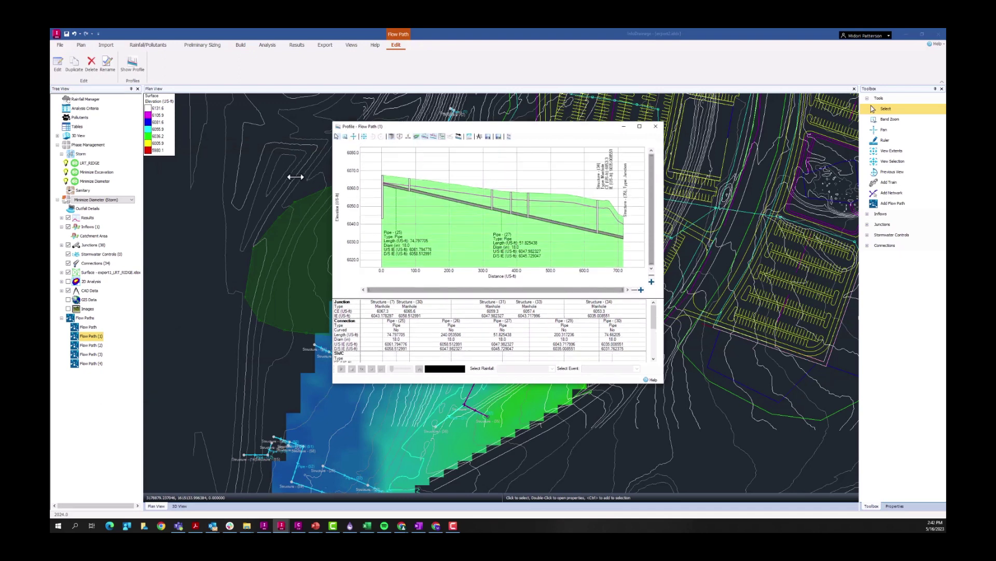
pyautogui.moveTo(295, 177); pyautogui.dragTo(295, 177)
pyautogui.moveTo(351, 191)
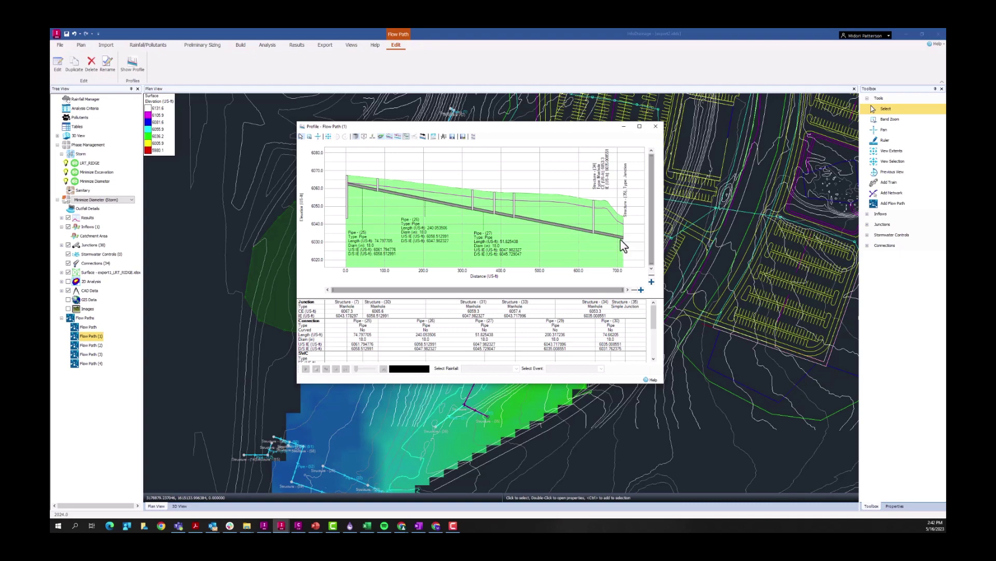
pyautogui.moveTo(622, 240)
pyautogui.moveTo(398, 126); pyautogui.dragTo(377, 158)
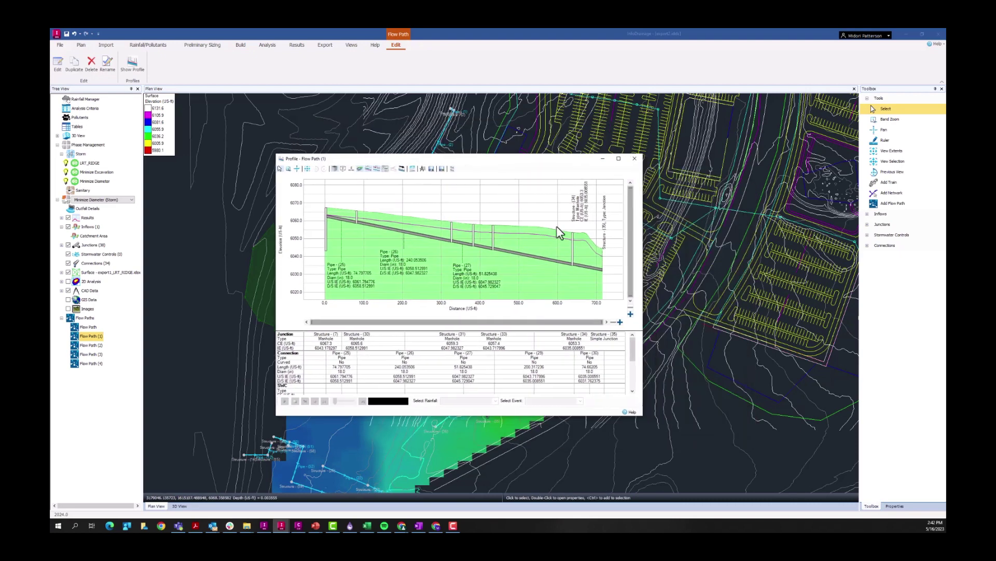
pyautogui.moveTo(540, 262)
pyautogui.moveTo(548, 159); pyautogui.dragTo(547, 154)
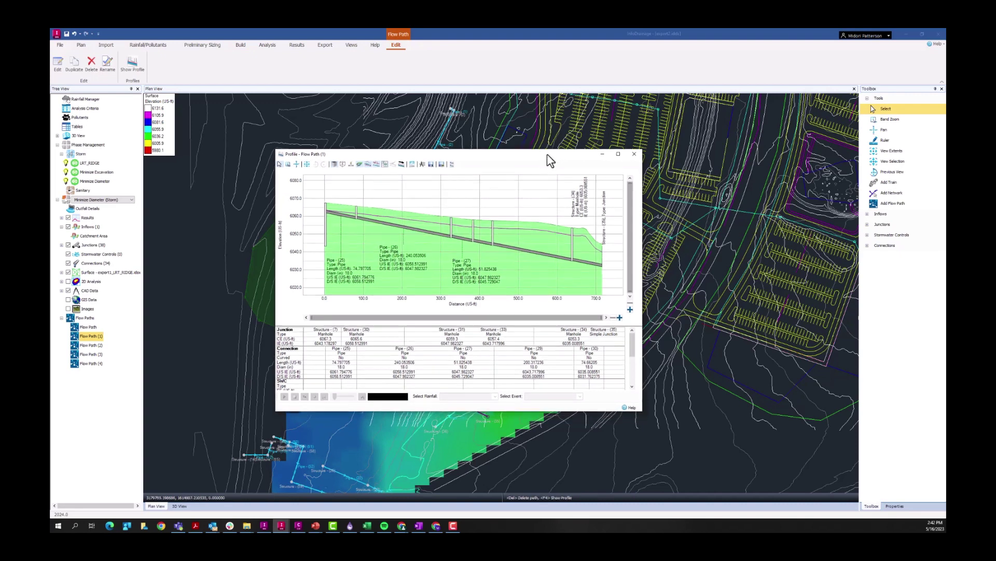
pyautogui.click(635, 154)
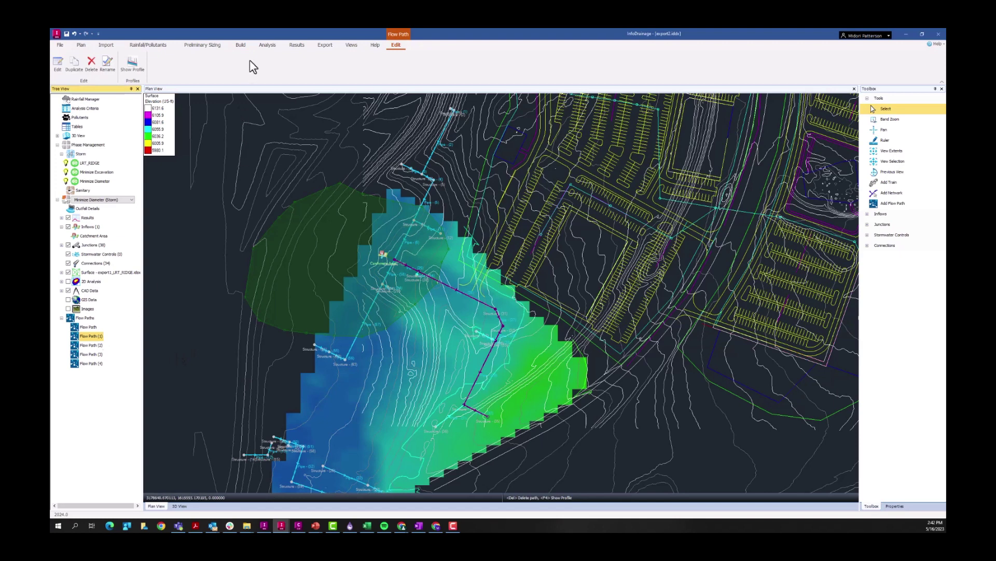
# Step: Show the Analysis ribbon with its Validate and Go commands
pyautogui.click(267, 46)
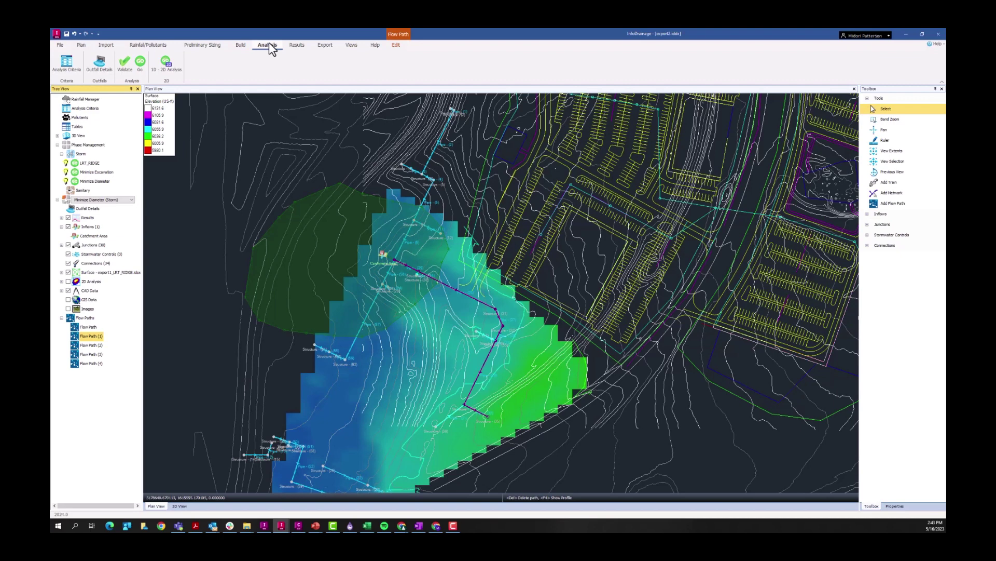
# Step: Switch to the Minimize Excavation phase to compare its resized Flow Path (1) pipes
pyautogui.click(100, 174)
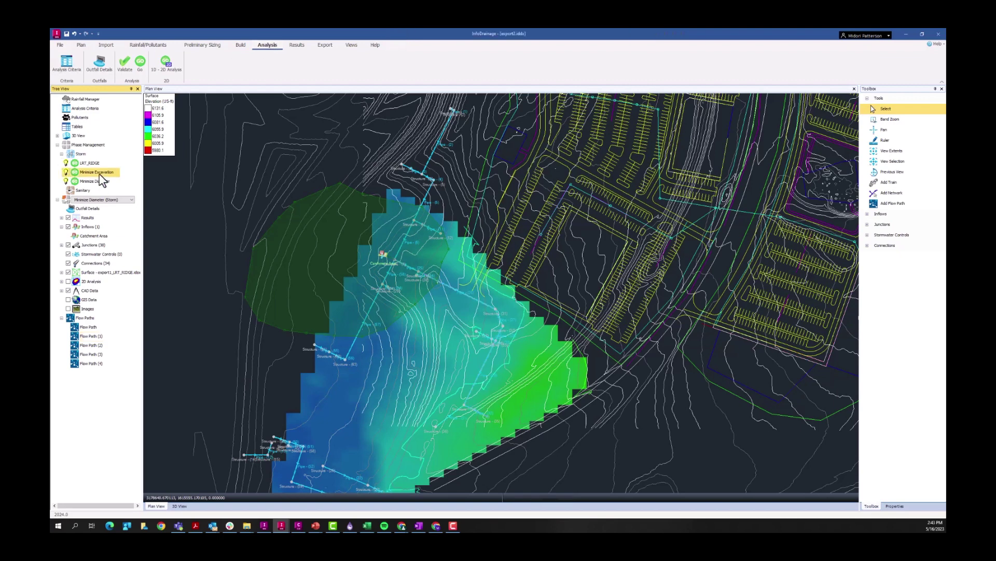